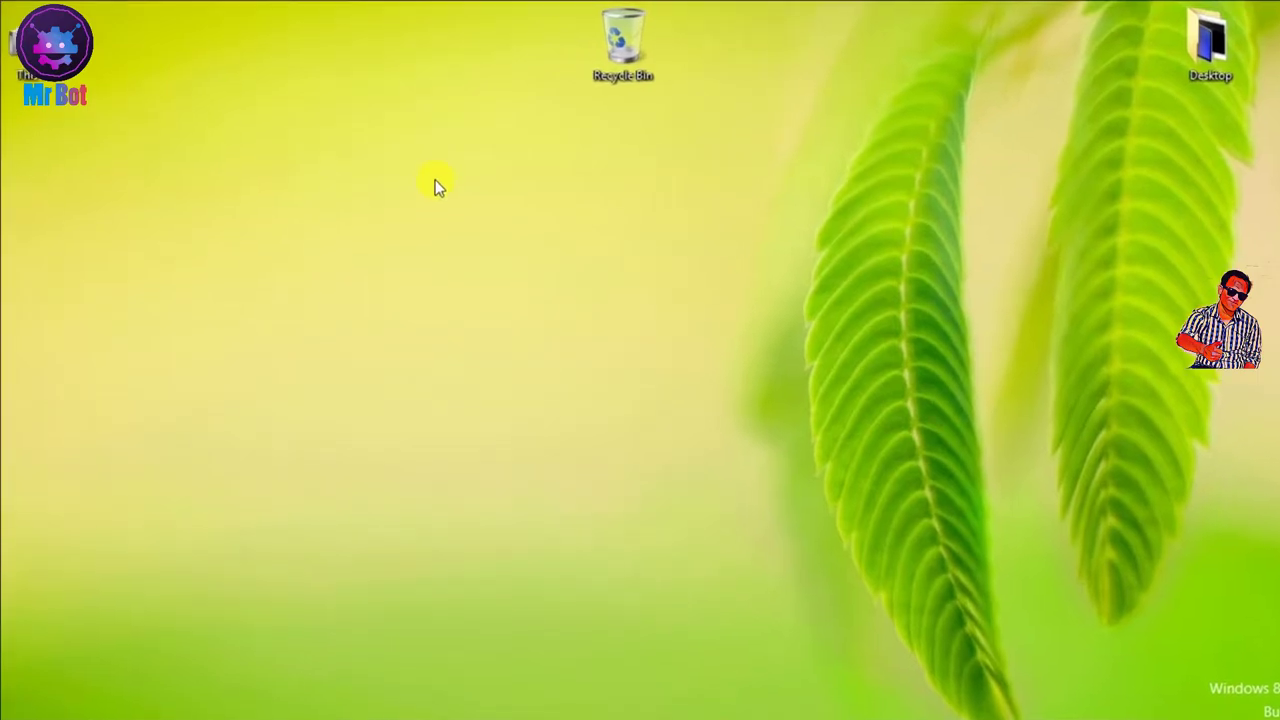
Launch Photoshop through its entry among the desktop's context commands, and close it again
right_click(419, 178)
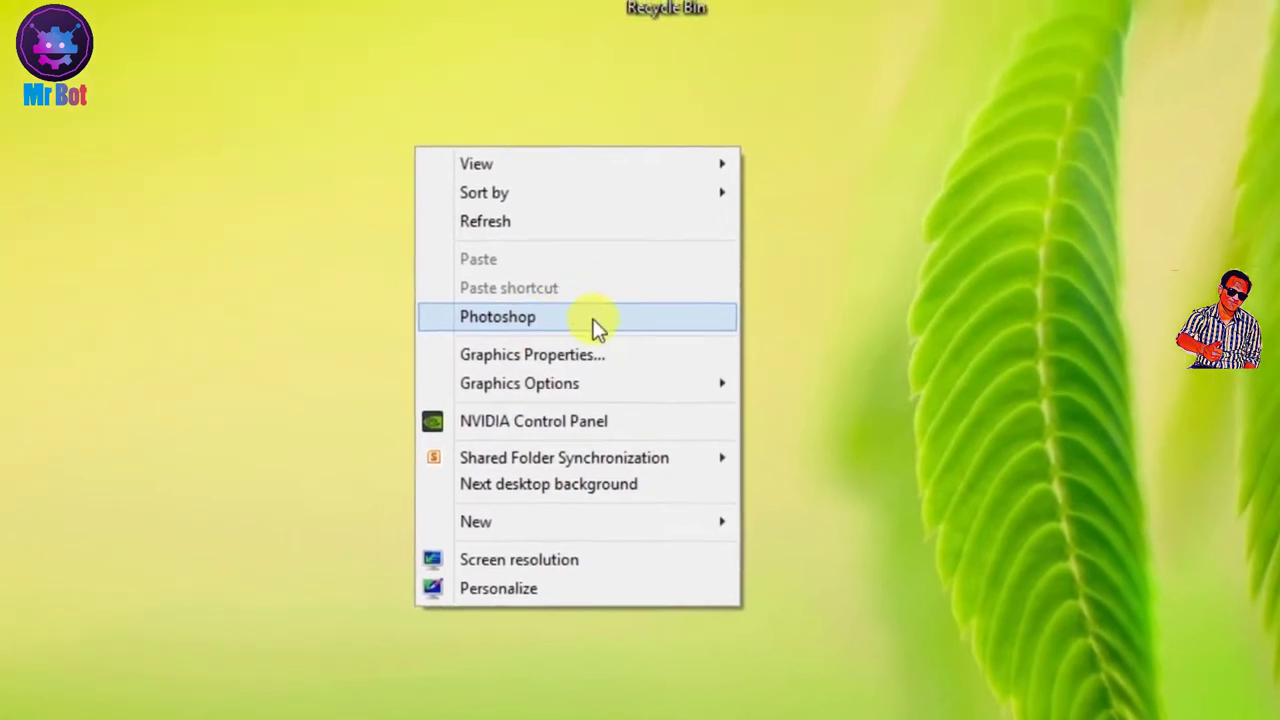
left_click(570, 311)
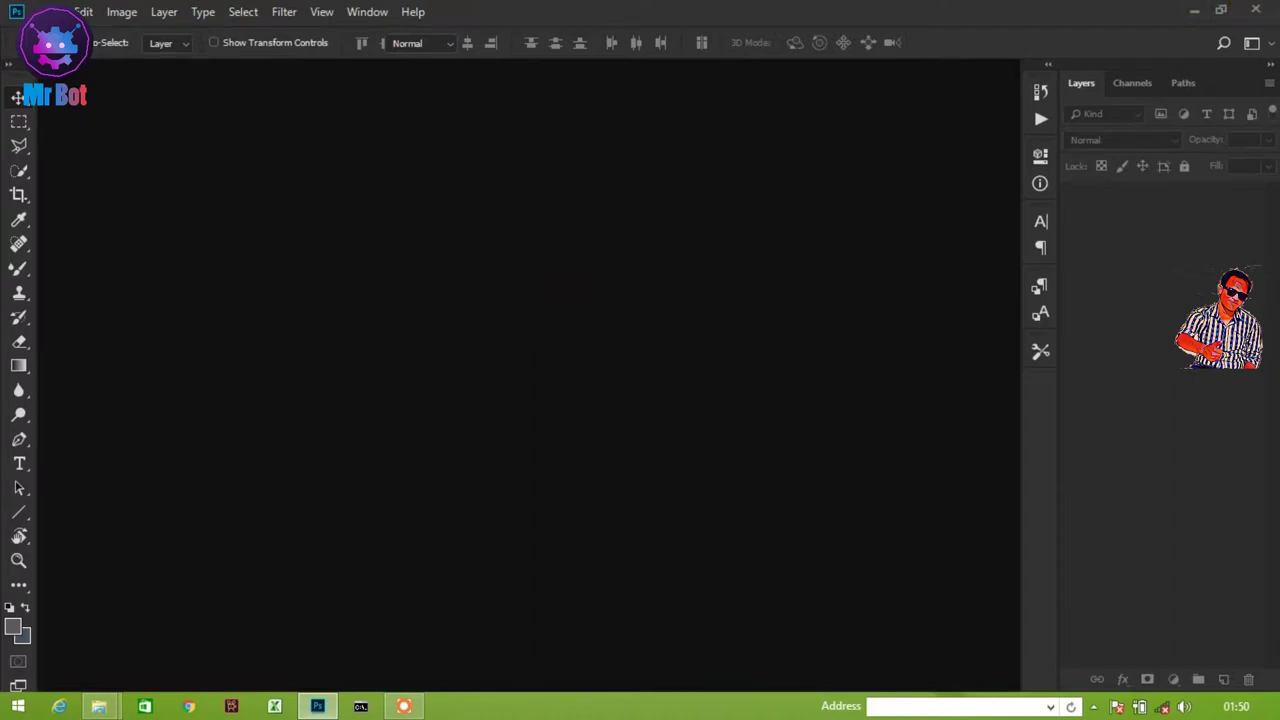
left_click(1256, 10)
right_click(588, 242)
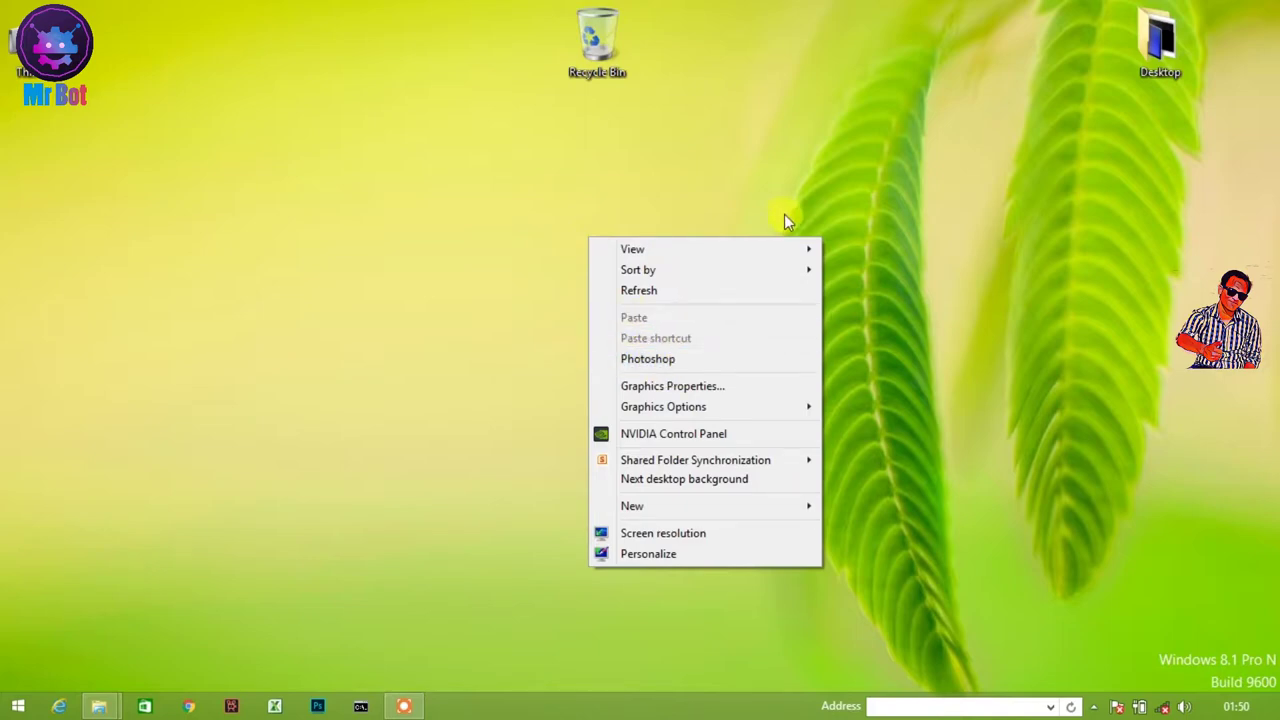
left_click(546, 166)
right_click(546, 166)
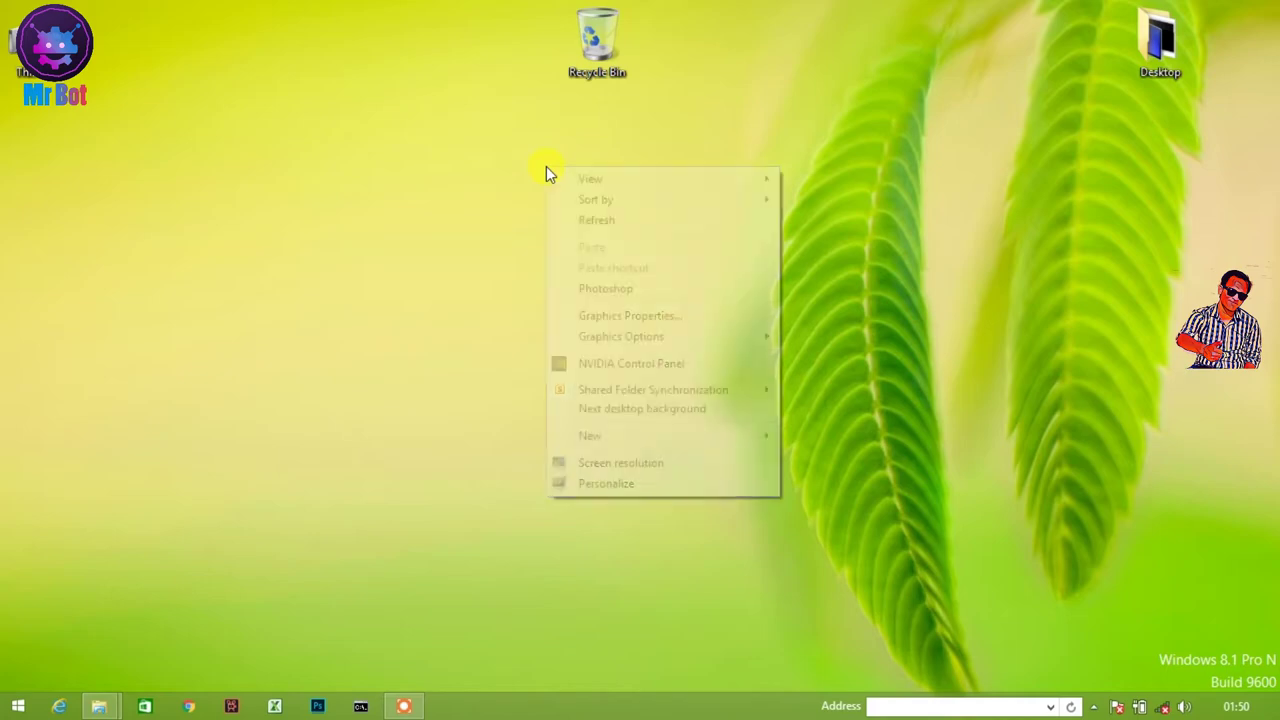
left_click(588, 217)
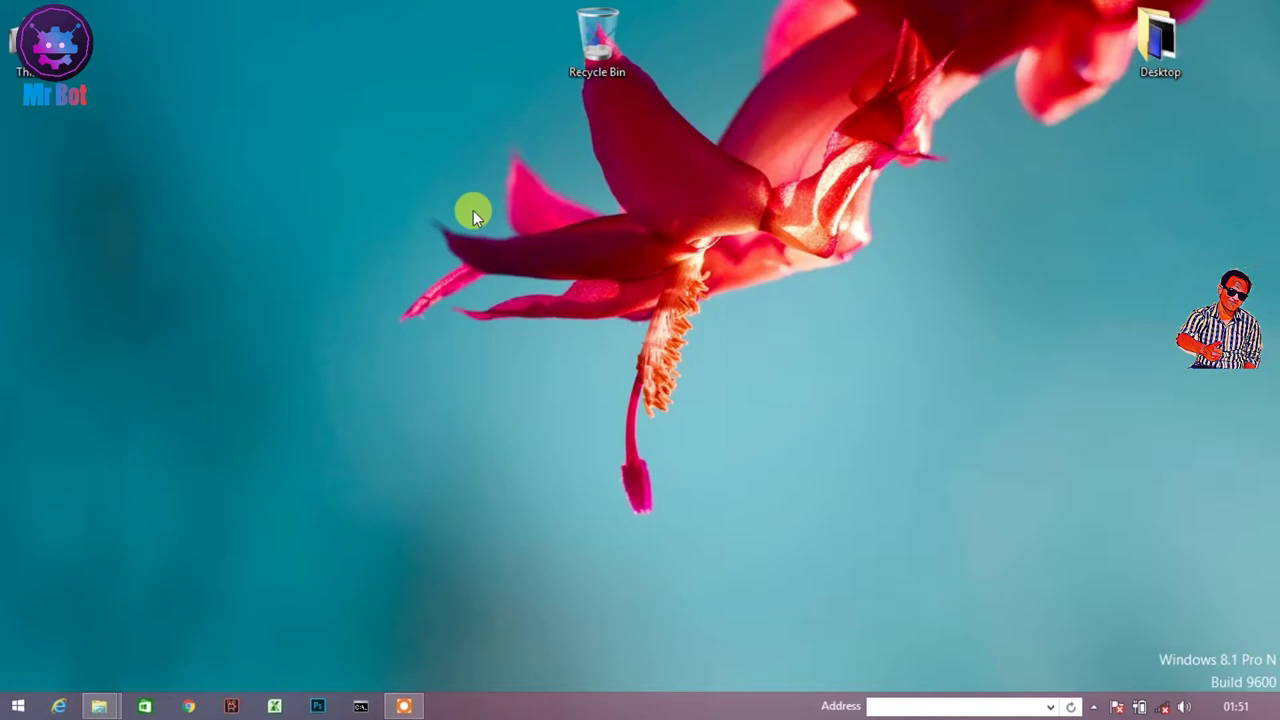
right_click(473, 216)
left_click(522, 263)
right_click(650, 215)
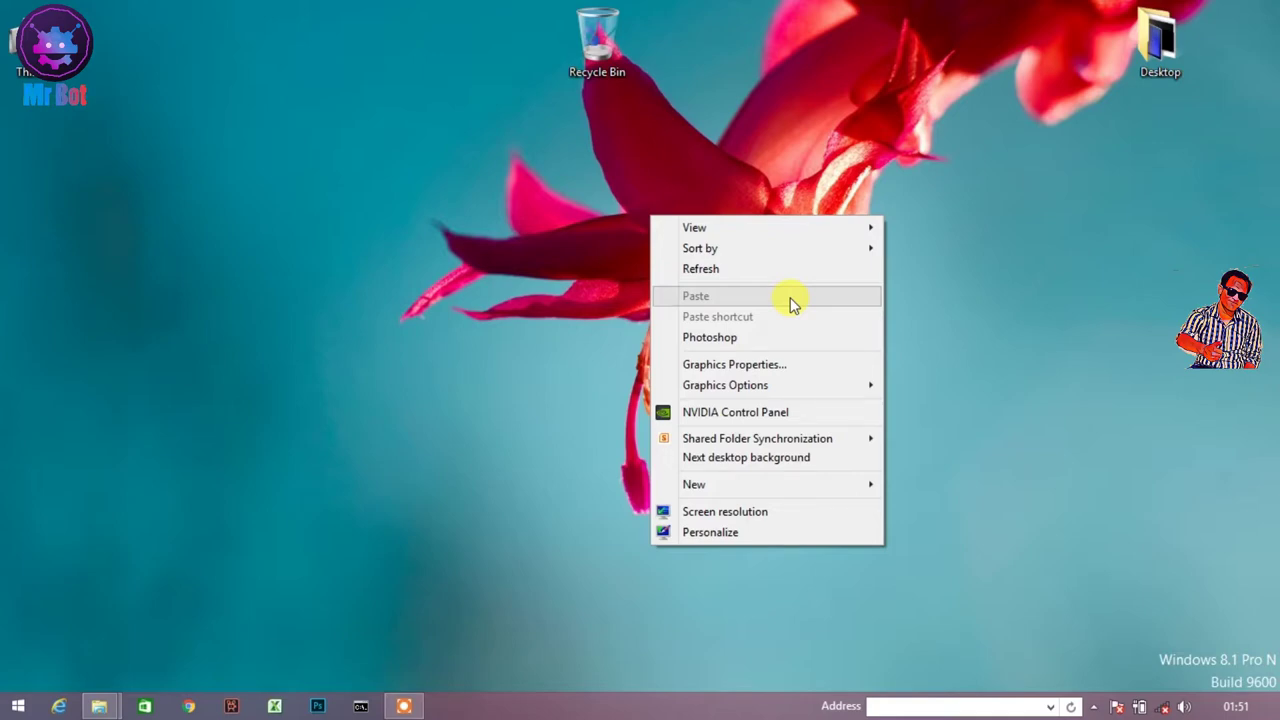
left_click(737, 271)
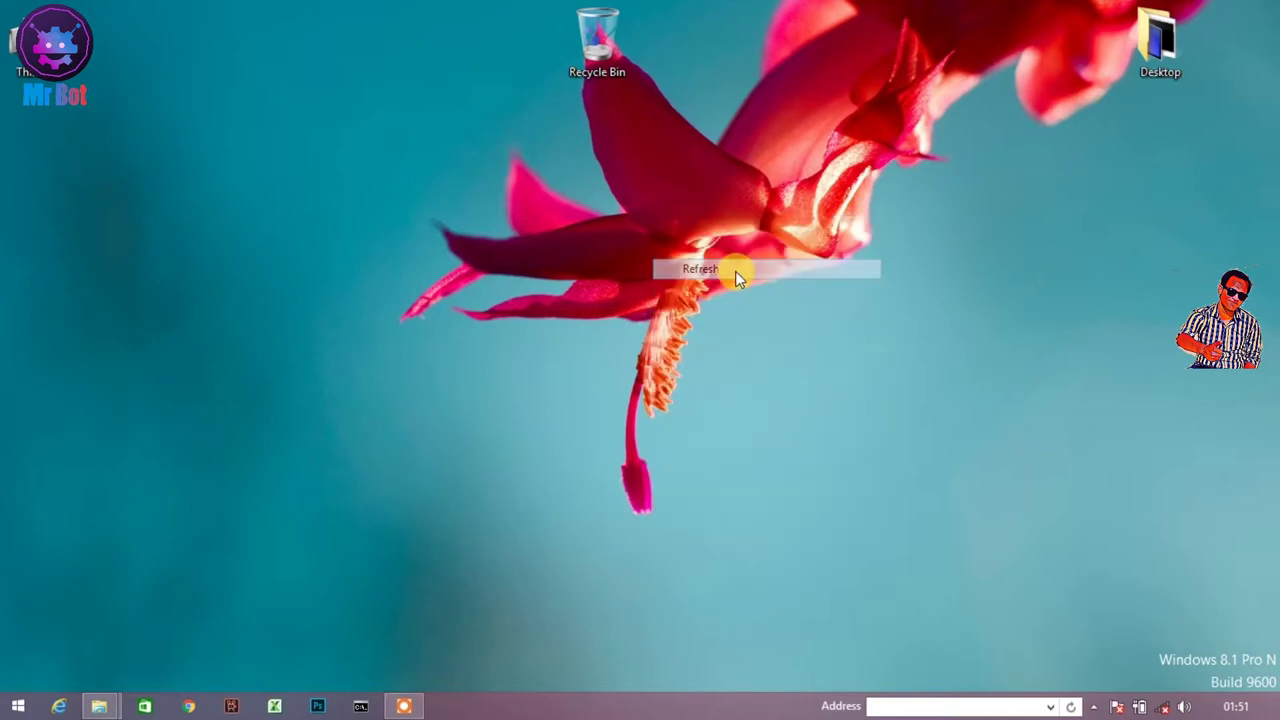
Search Windows for mspaint and open the folder that contains the Paint shortcut
key("super")
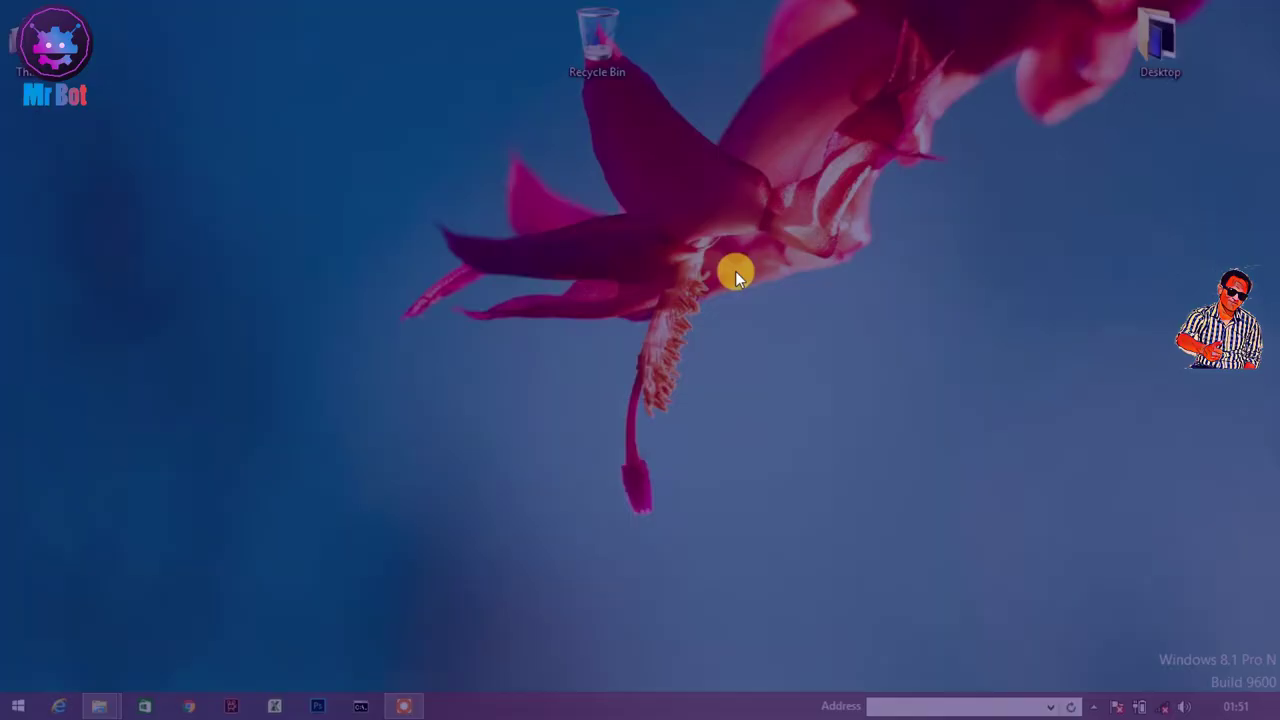
type("mspain")
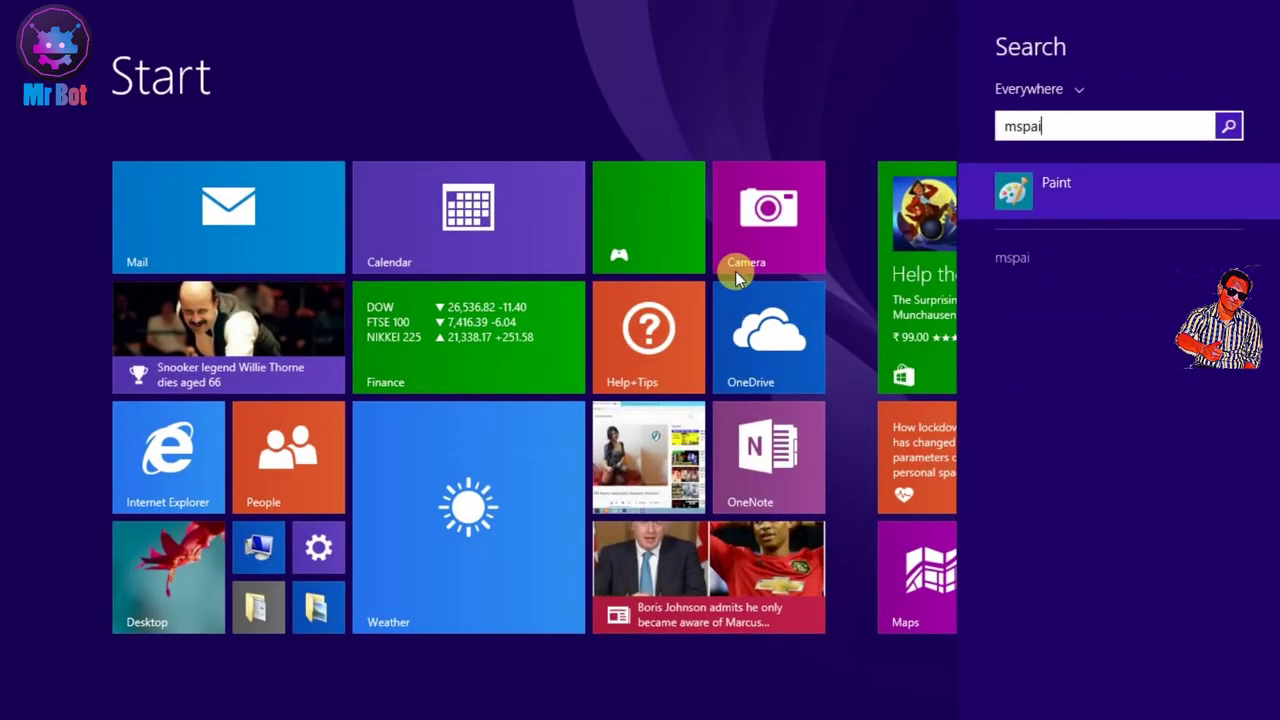
right_click(1120, 200)
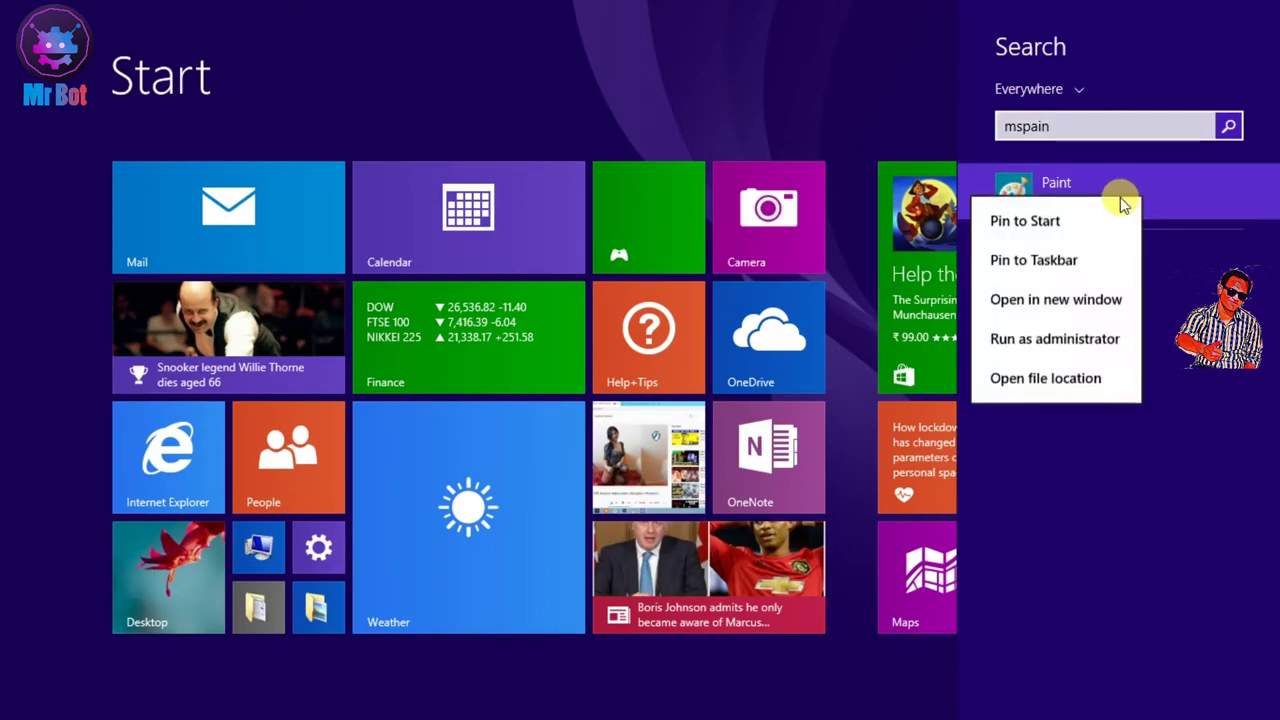
left_click(1090, 382)
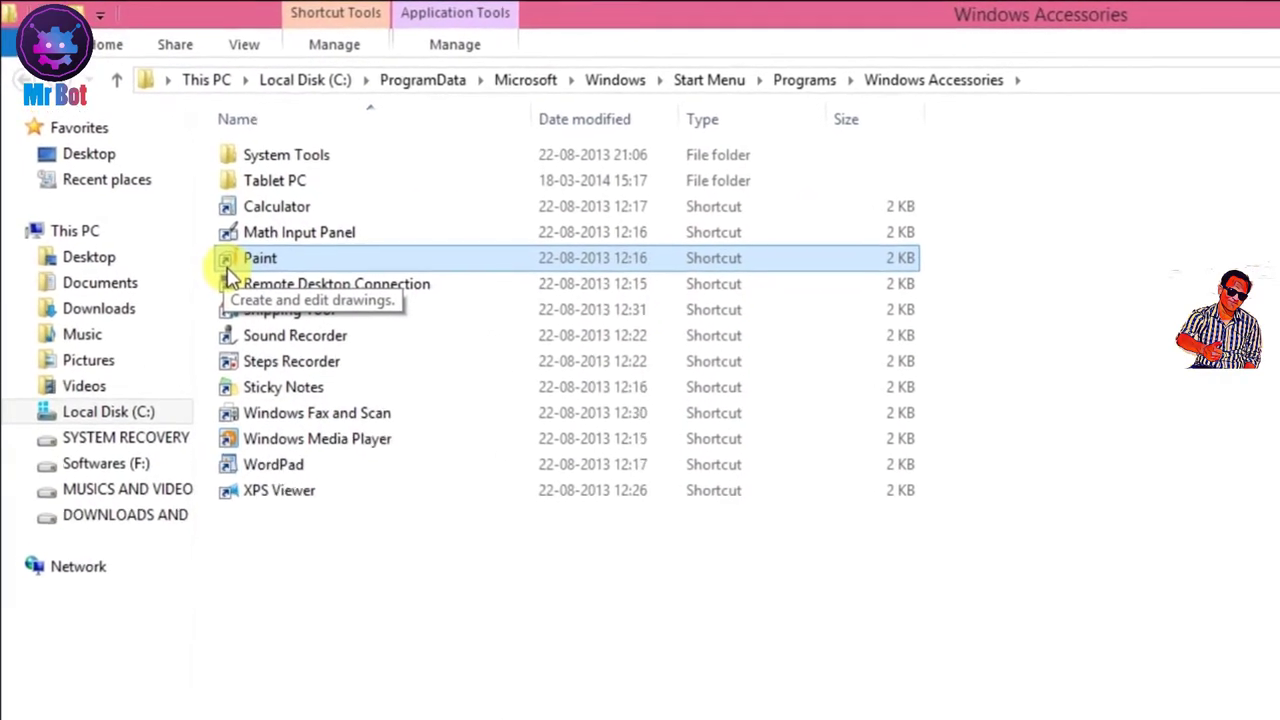
Open the file location of the Paint shortcut's target program from the Windows Accessories folder
left_click(280, 258)
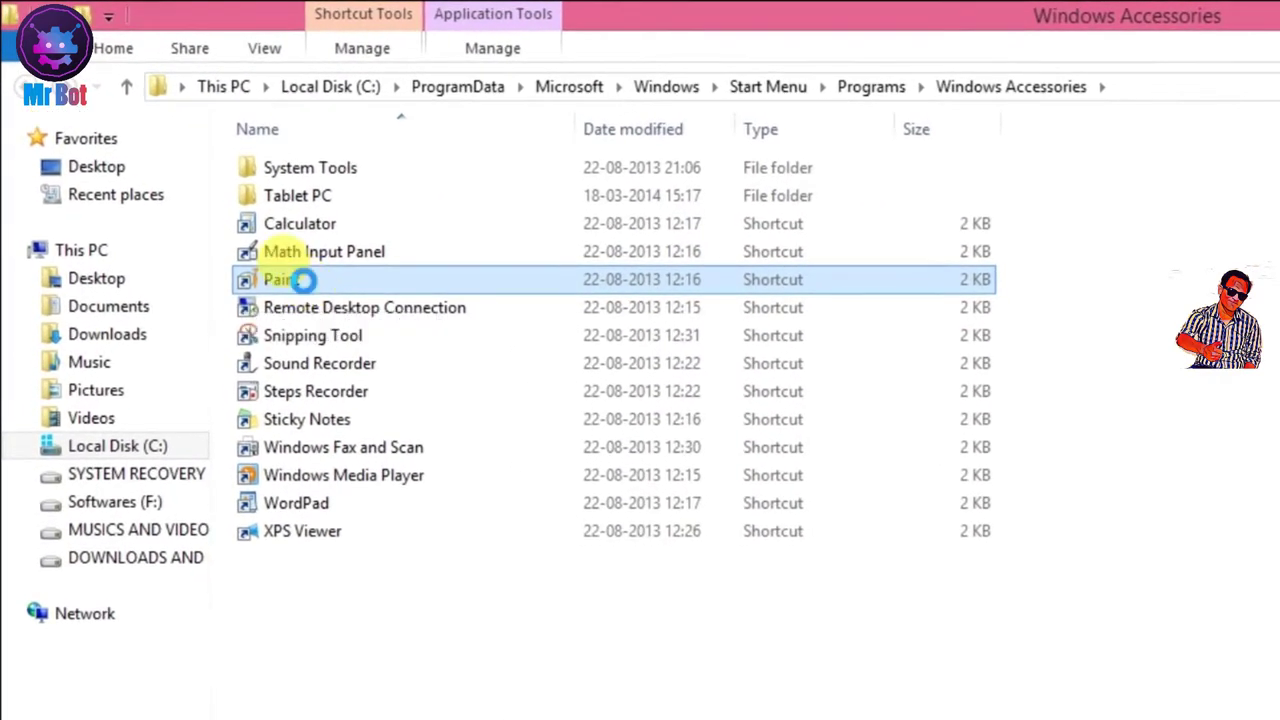
right_click(302, 281)
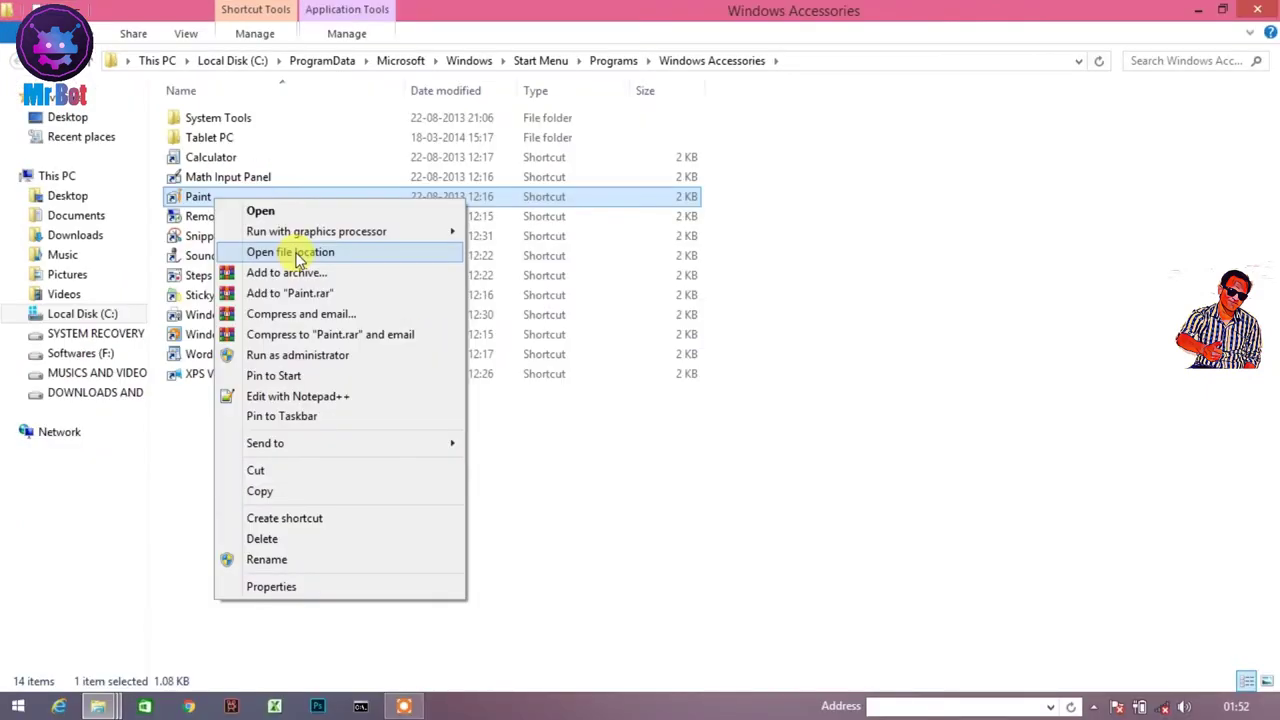
left_click(320, 257)
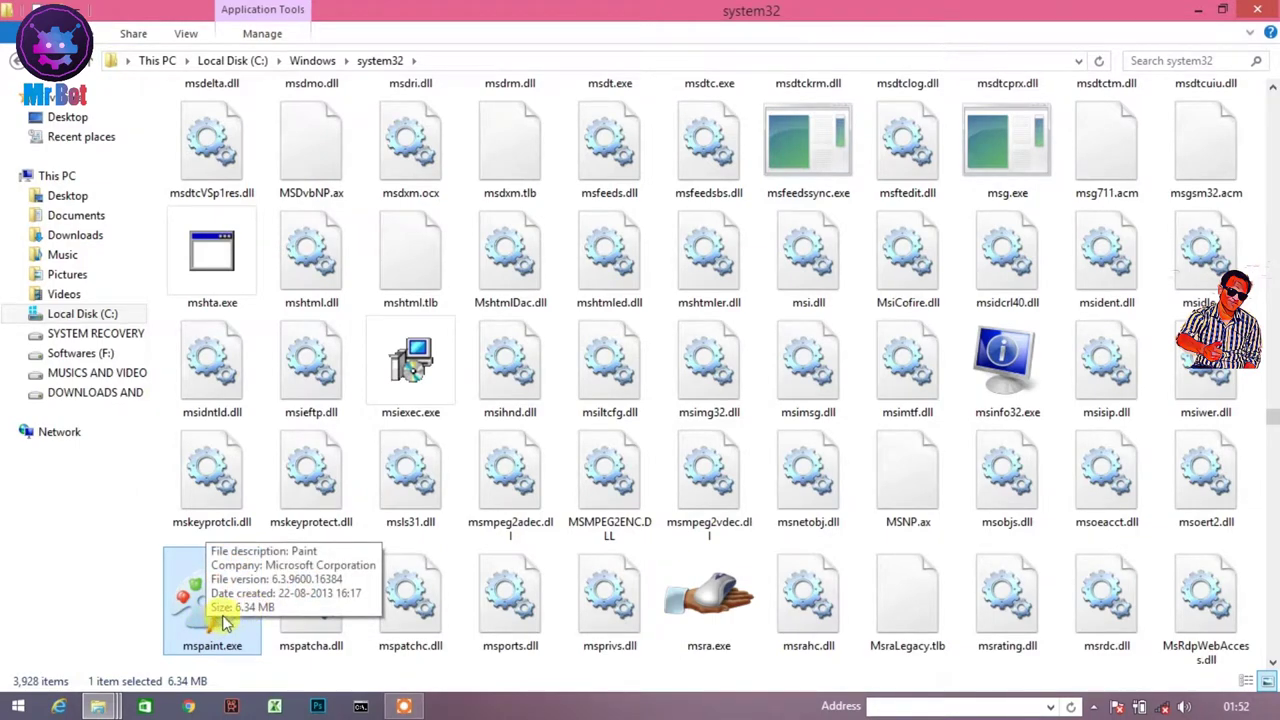
Copy the full path of the folder containing mspaint.exe, C:\Windows\system32
left_click(548, 60)
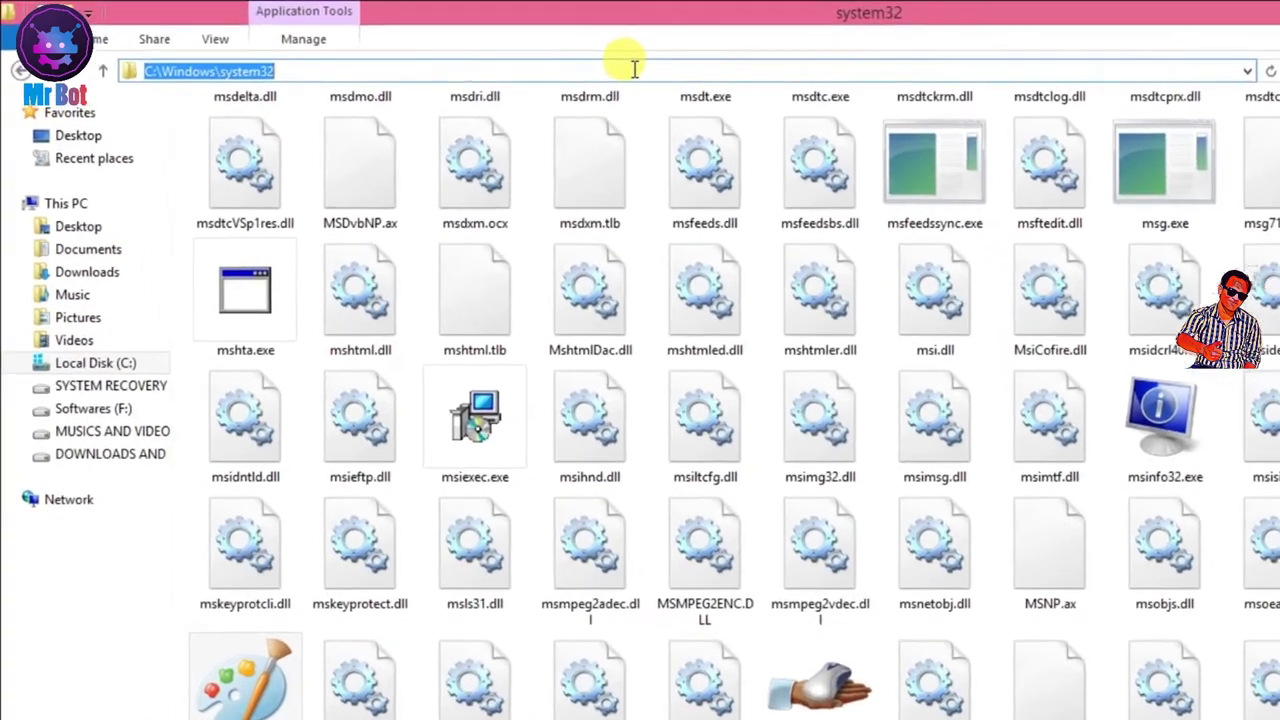
right_click(549, 64)
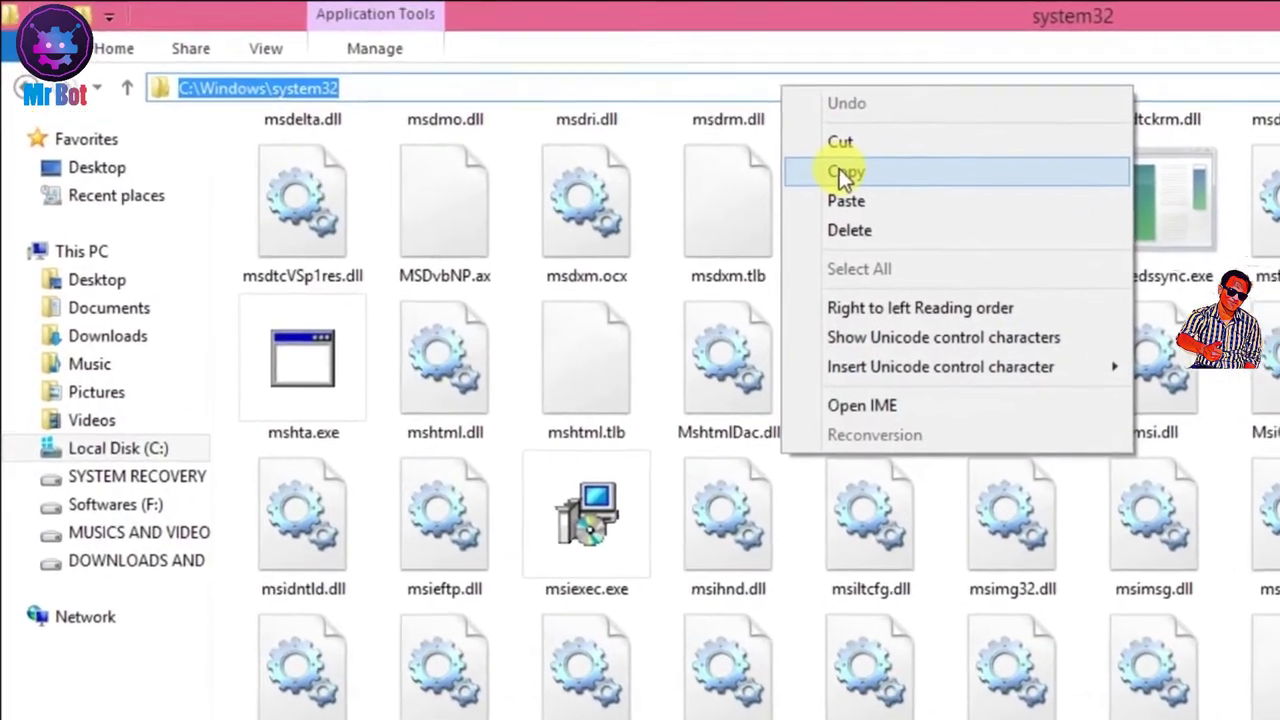
left_click(725, 146)
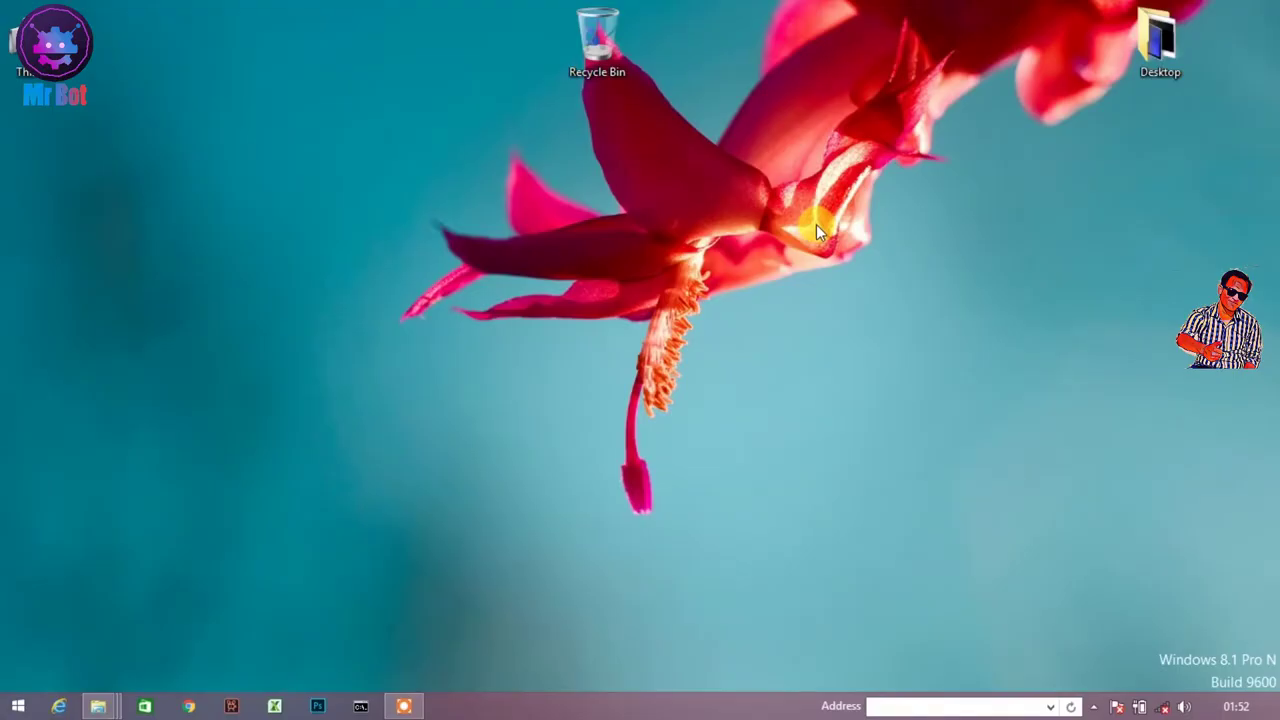
Open the Registry Editor by running regedit
key("super+r")
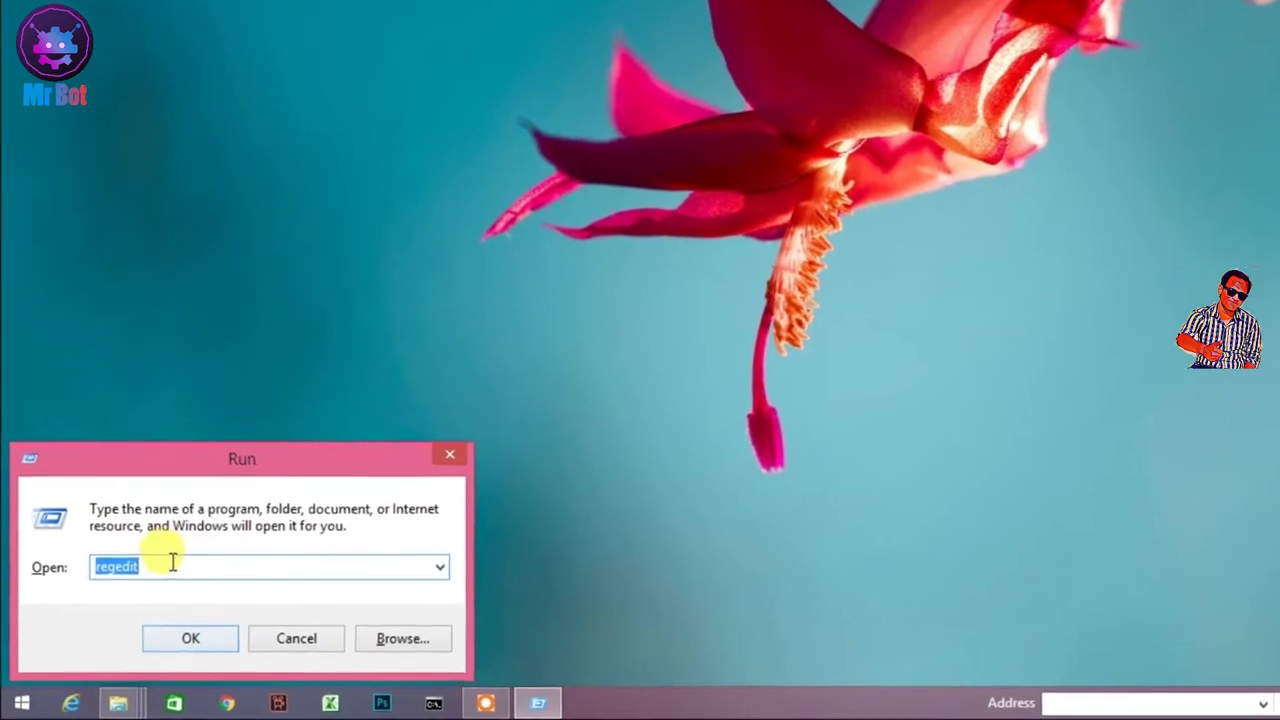
left_click(165, 571)
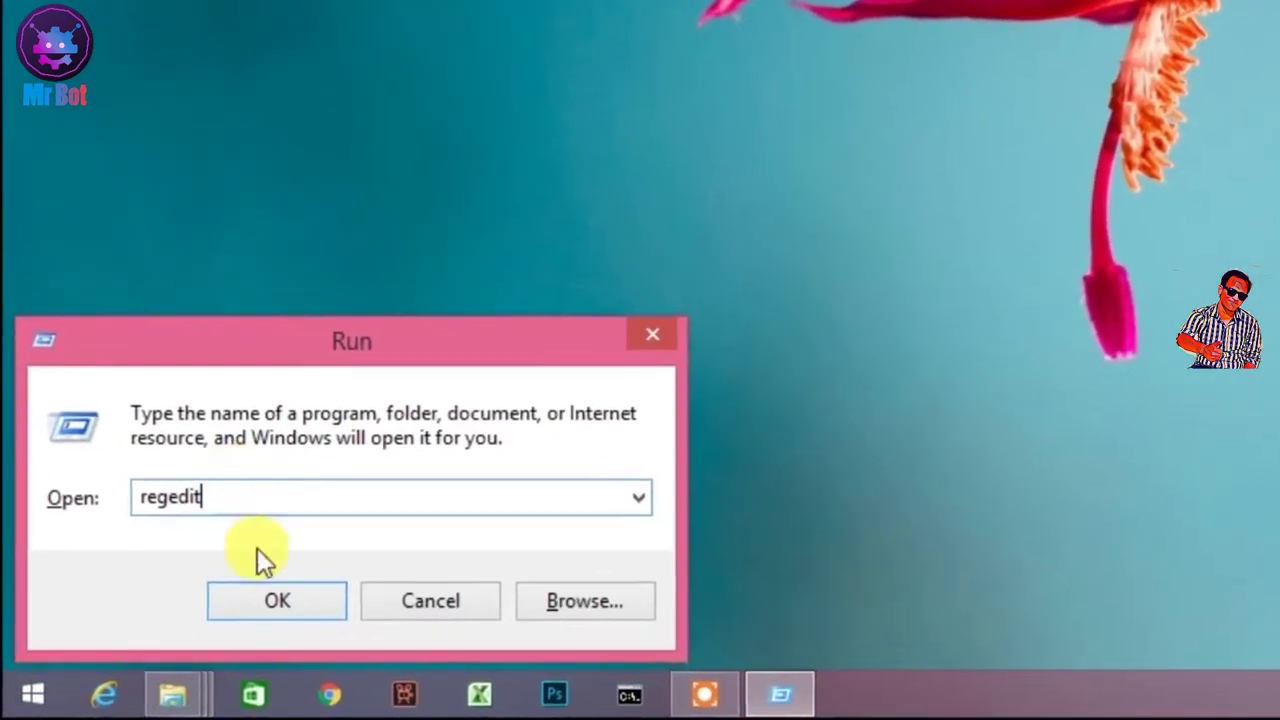
left_click(250, 604)
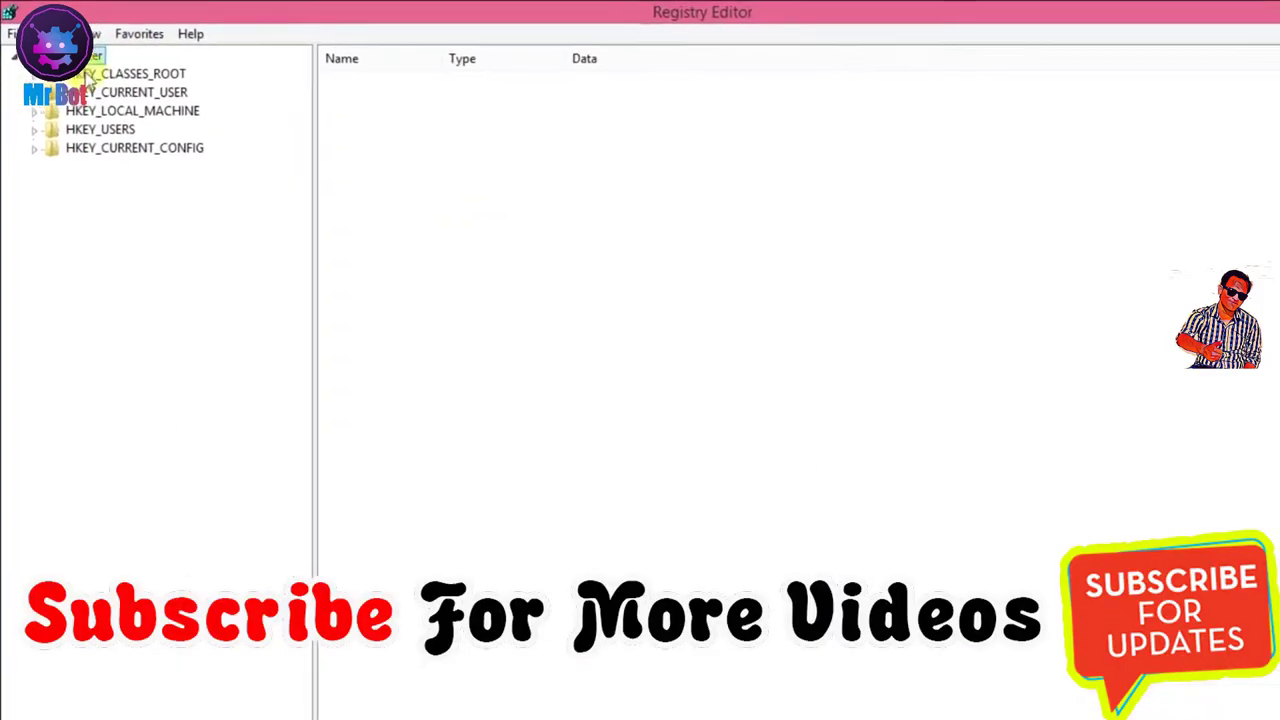
Expand HKEY_CLASSES_ROOT in the registry tree and select its Directory key
left_click(110, 76)
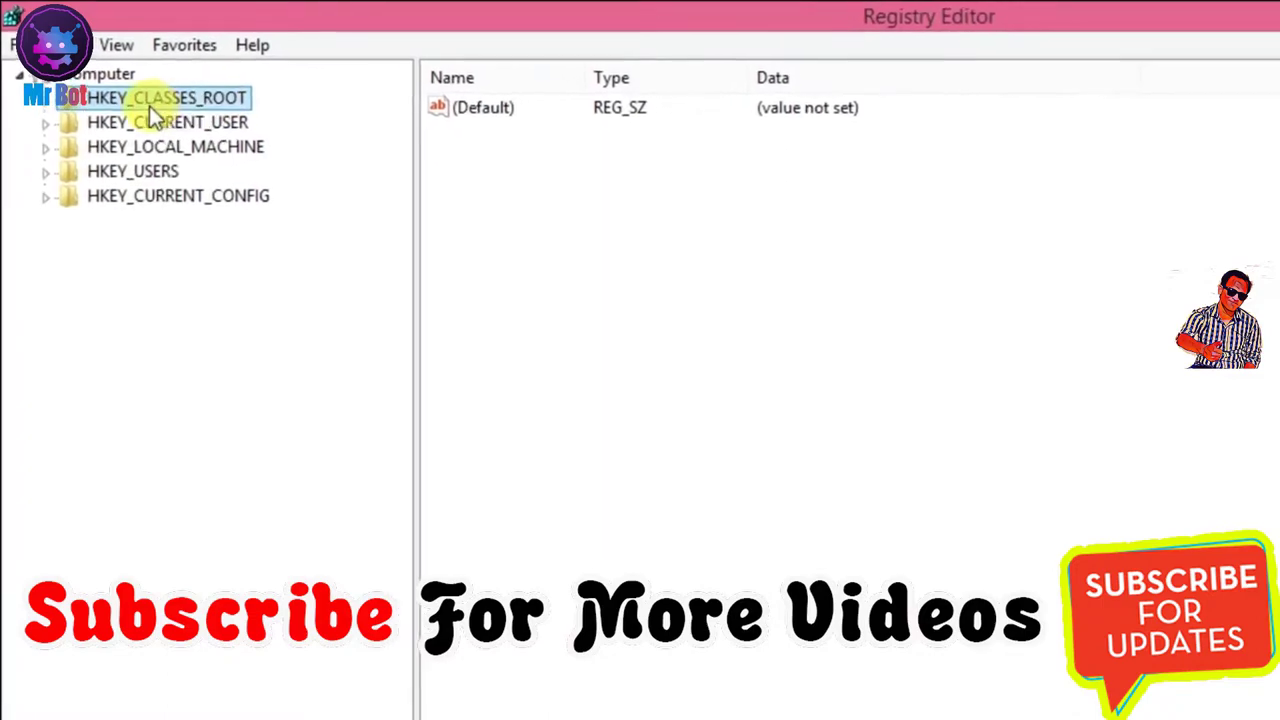
left_click(56, 115)
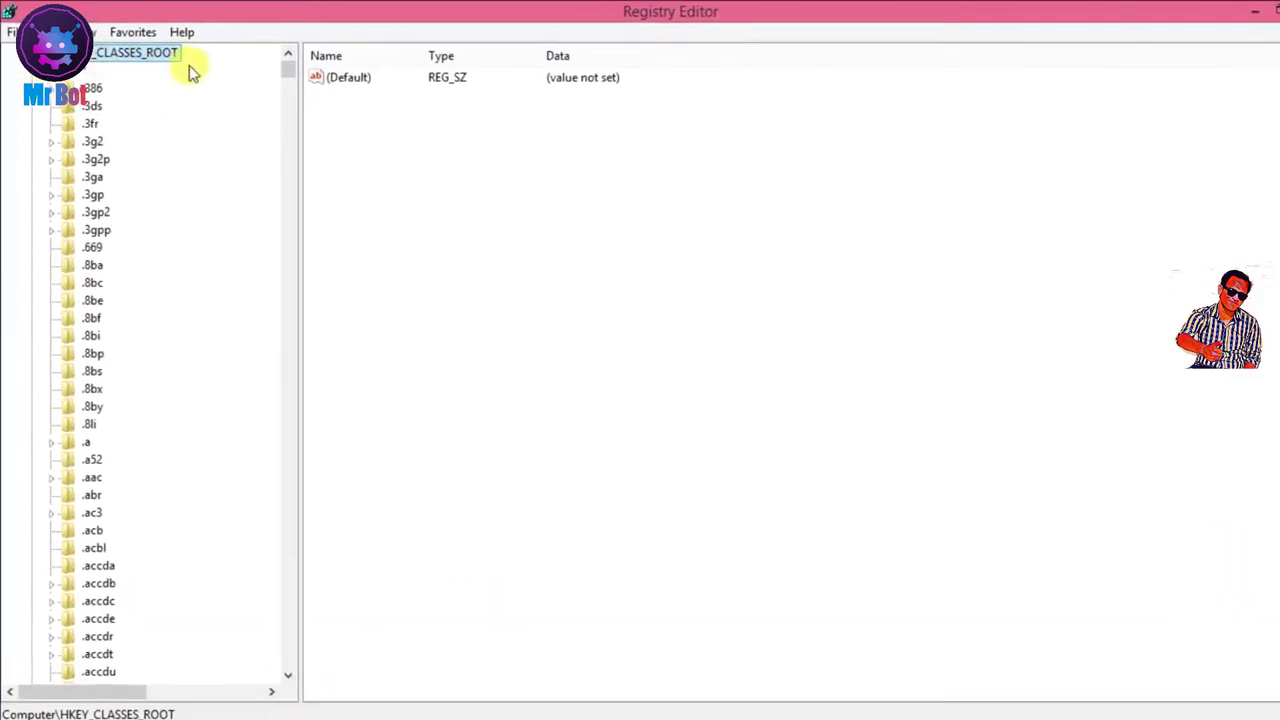
left_click_drag(275, 71, 366, 177)
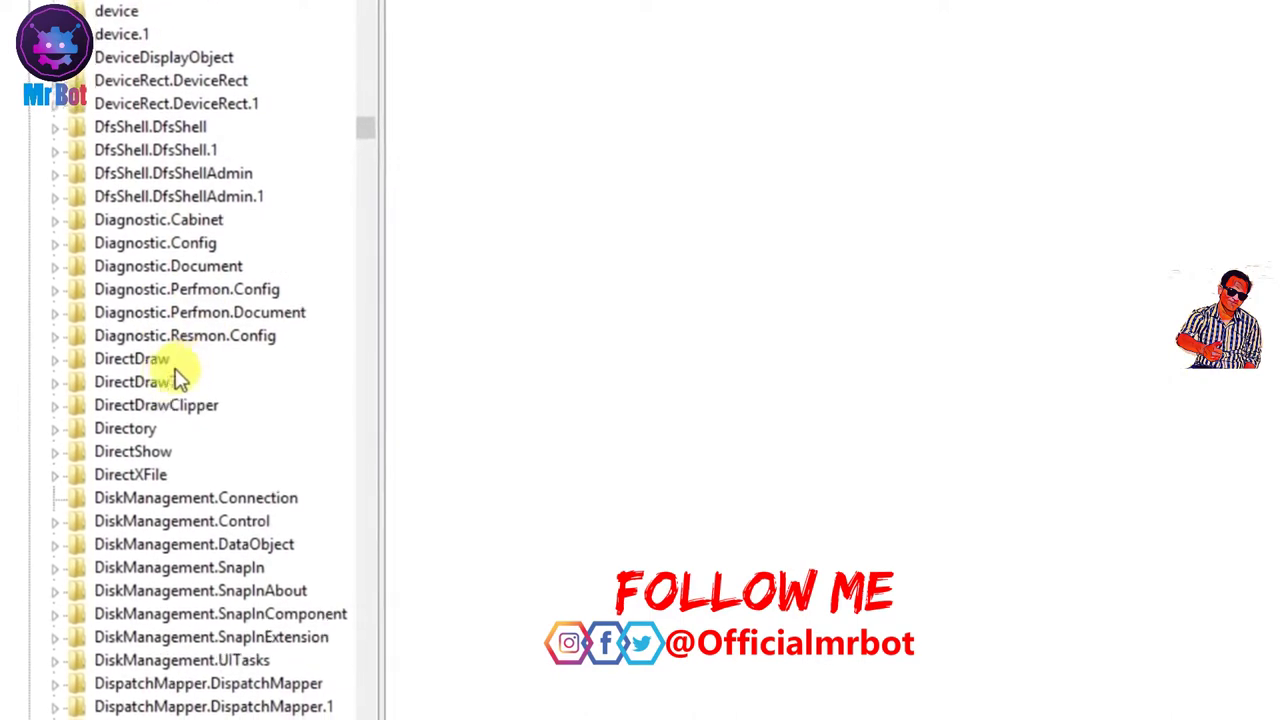
left_click(134, 439)
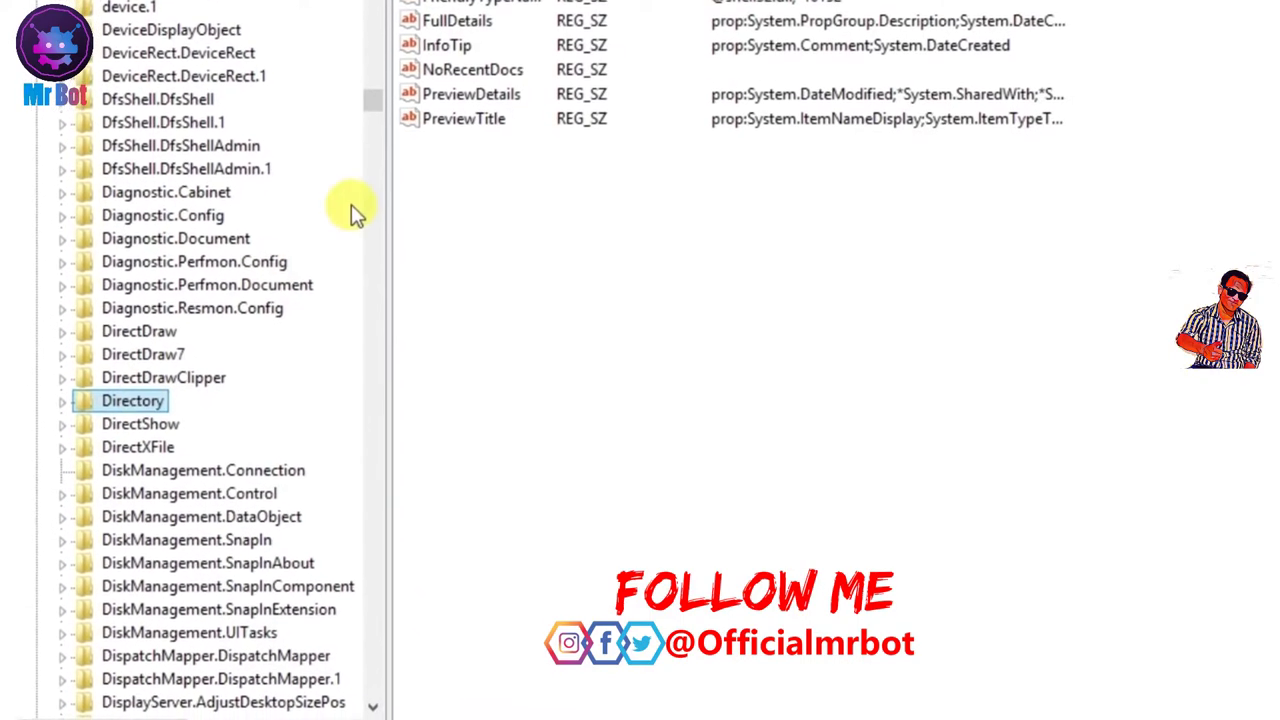
left_click_drag(376, 86, 378, 82)
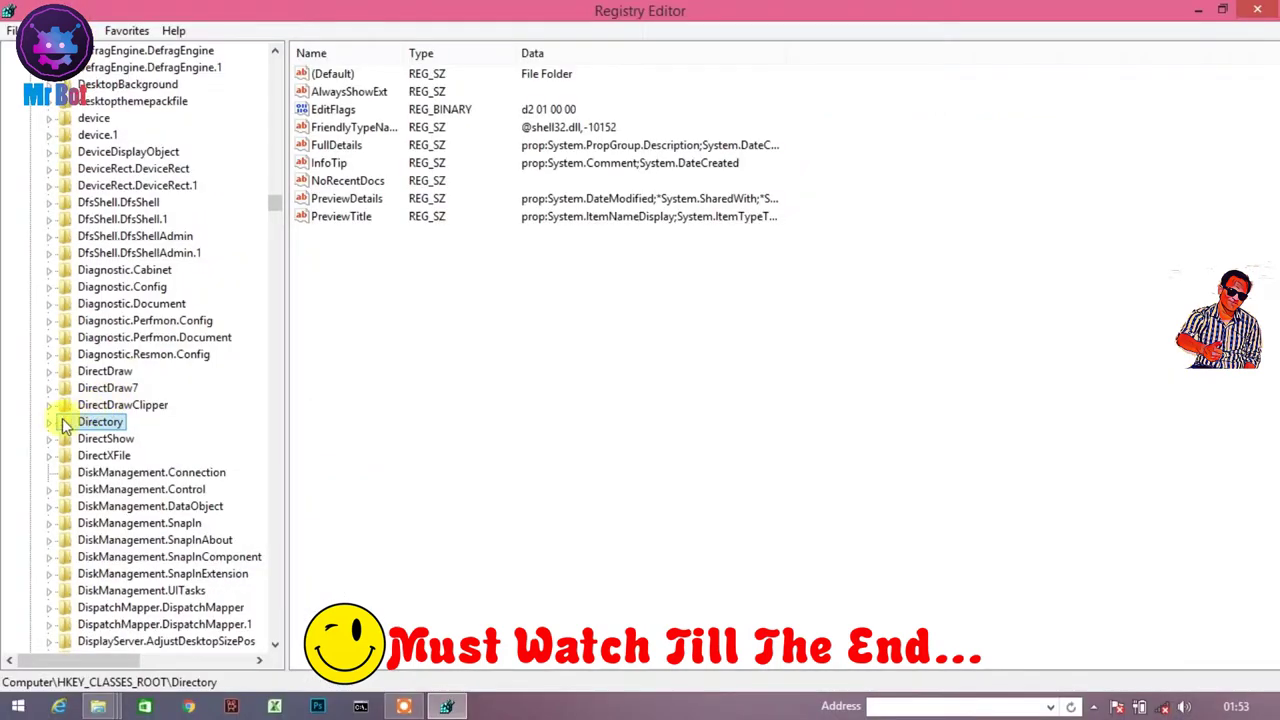
Expand the Directory key down through background to its shell subkey, and expand shell as well
left_click(68, 383)
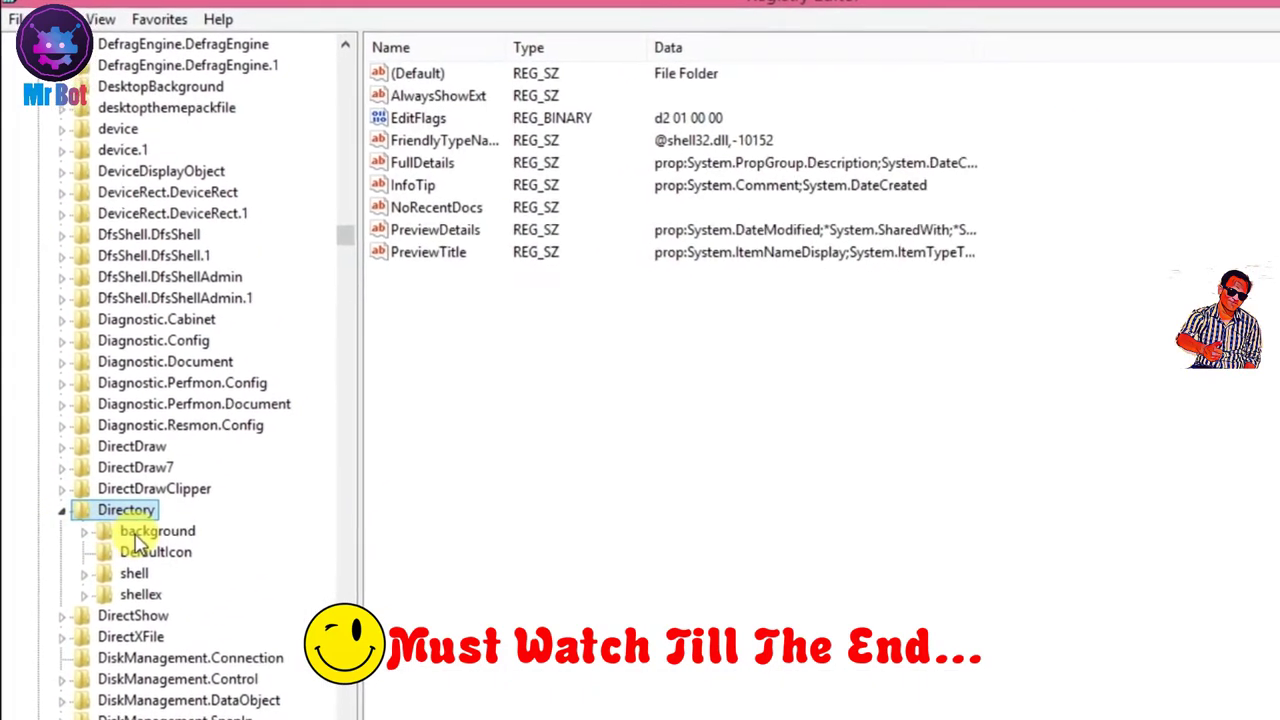
left_click(145, 532)
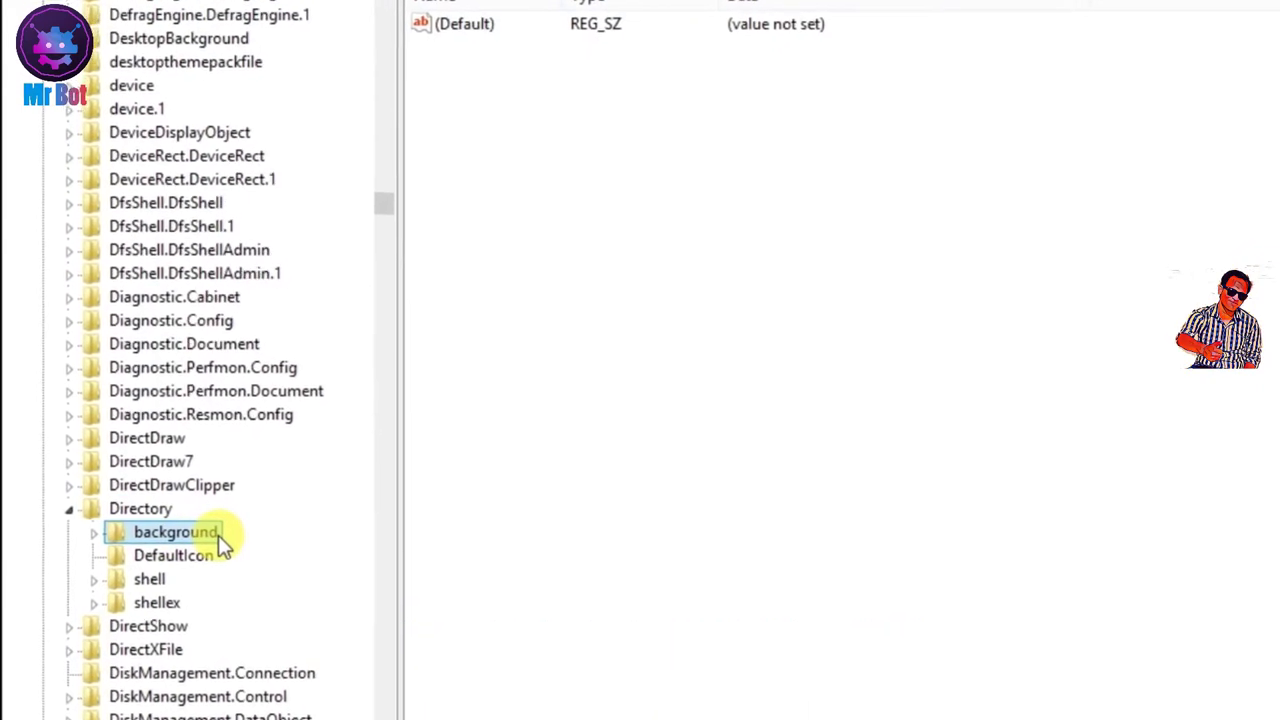
left_click(91, 532)
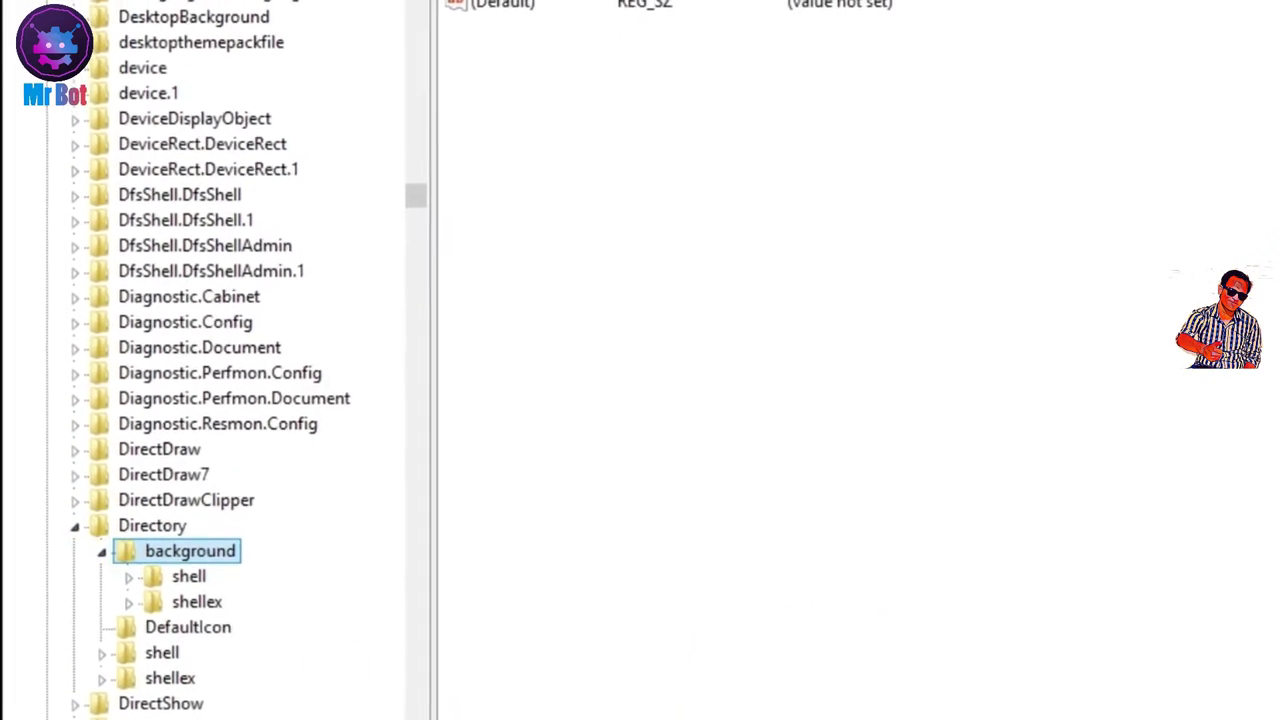
scroll(230, 420, "down", 2)
scroll(235, 330, "down", 2)
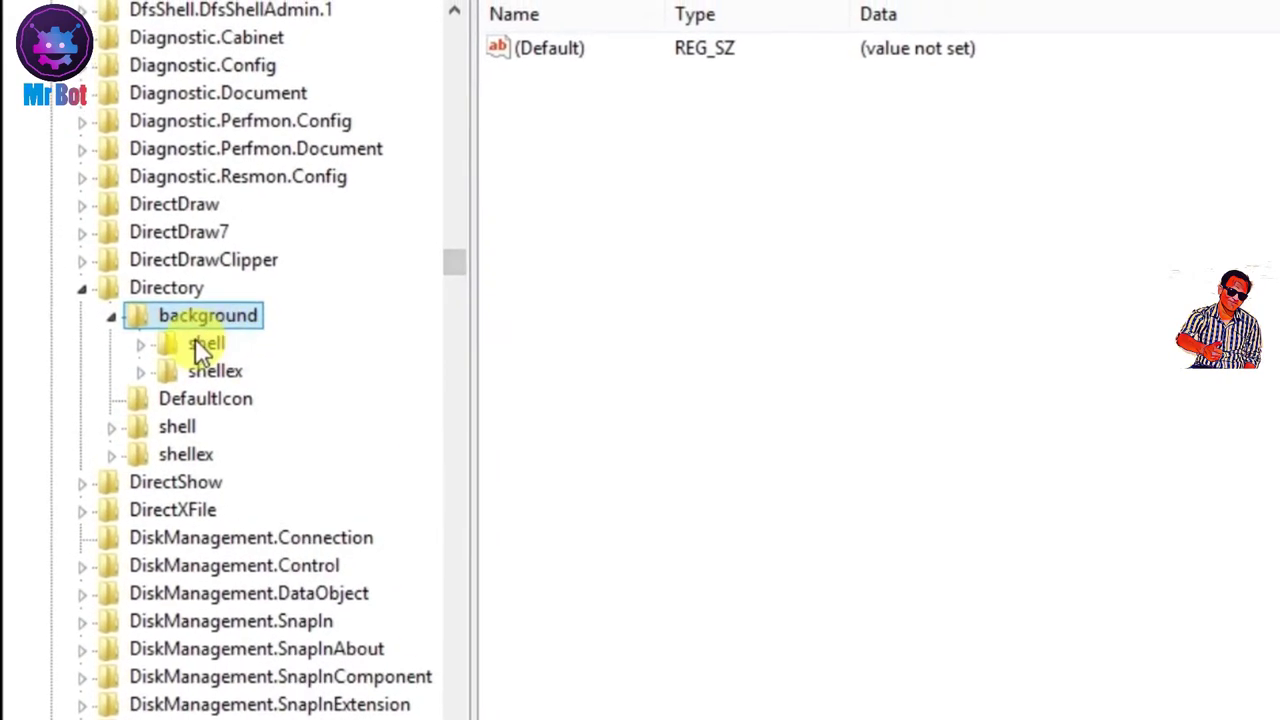
left_click(200, 337)
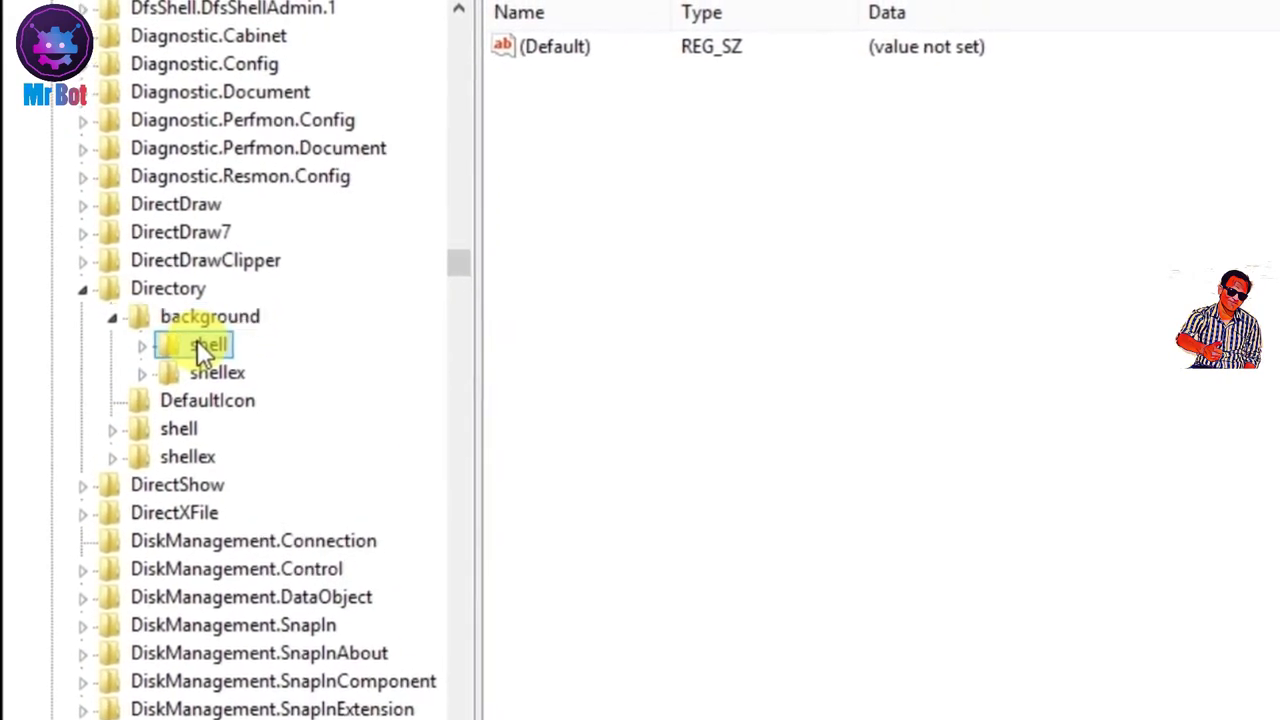
left_click(146, 348)
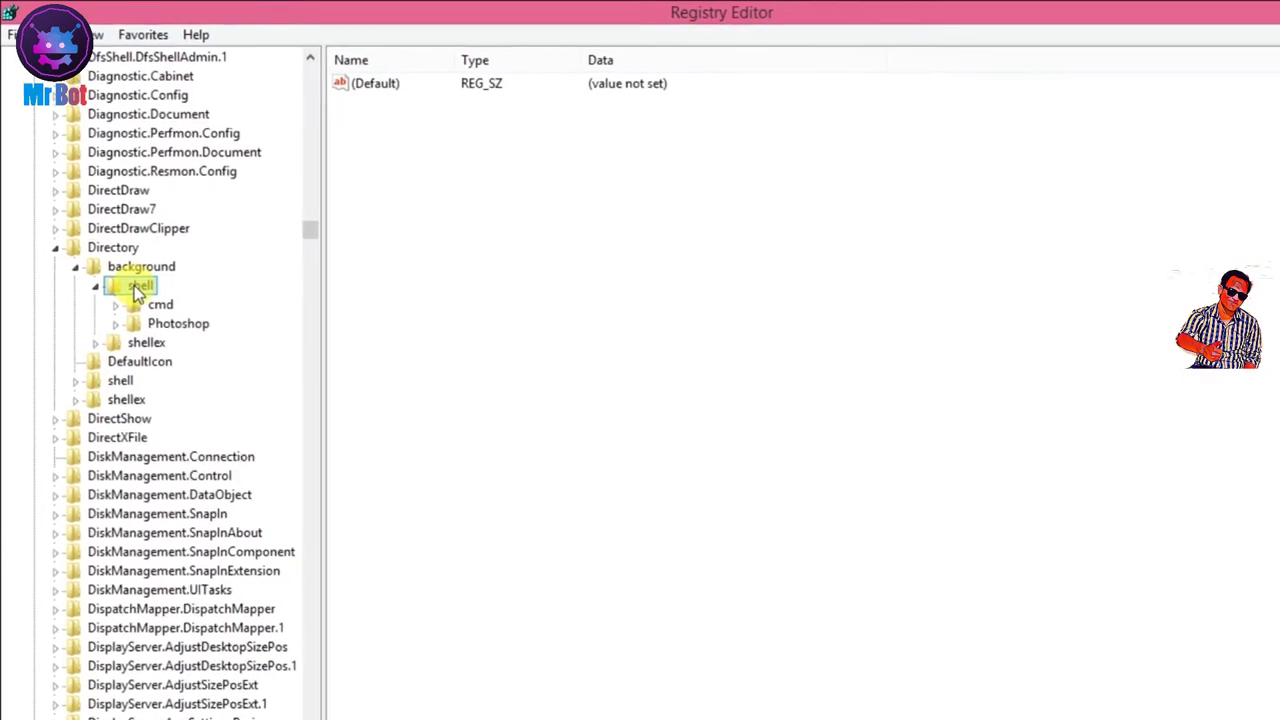
Create a new key named Ms Paint under Directory\background\shell
right_click(136, 287)
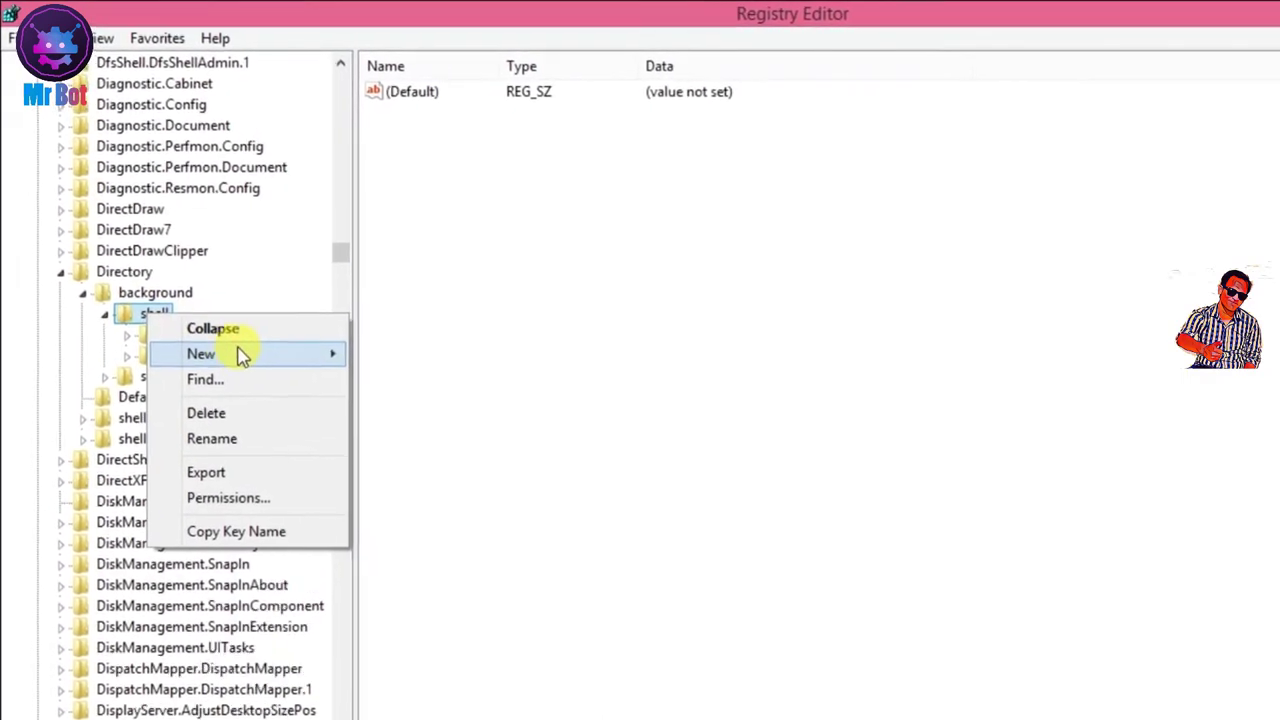
mouse_move(280, 346)
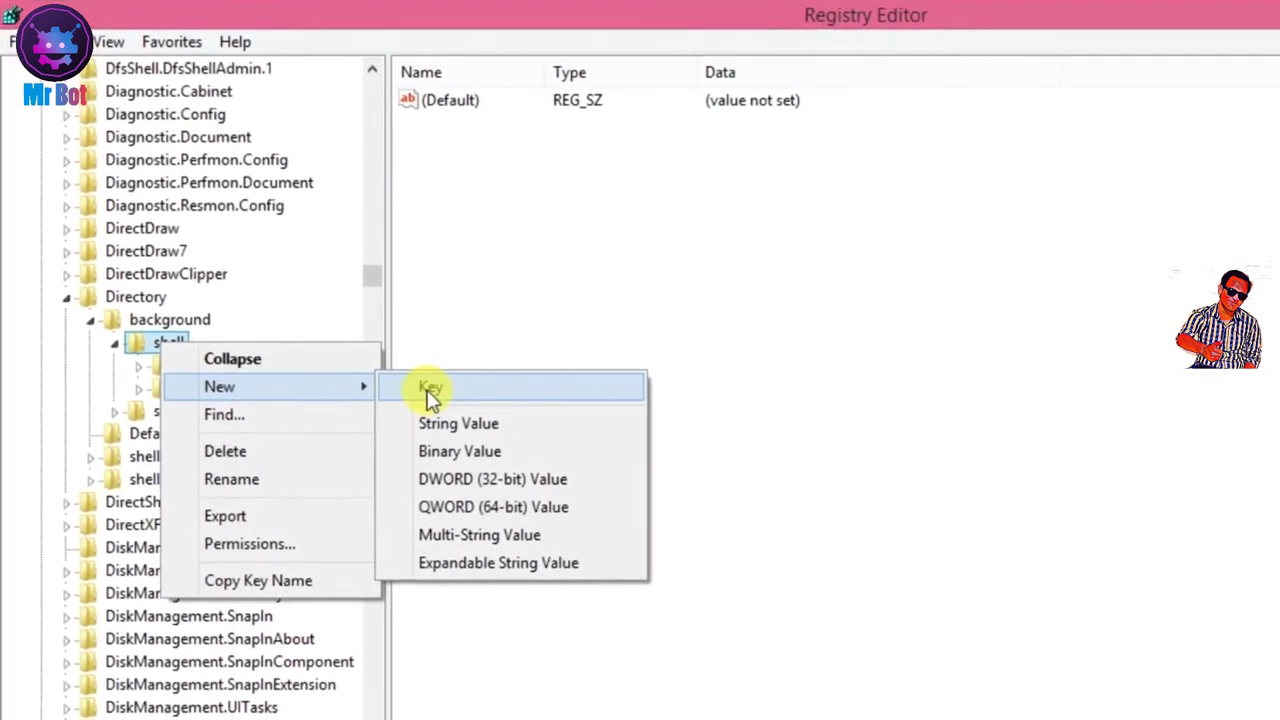
left_click(420, 388)
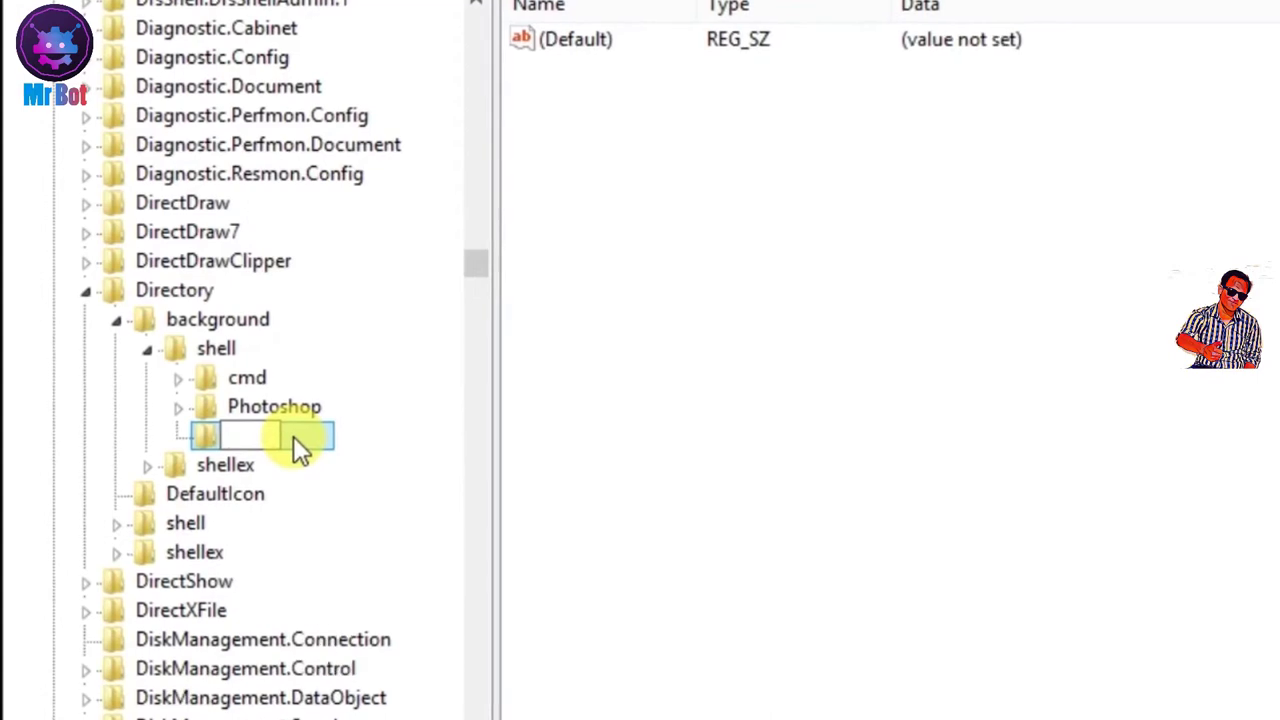
type("Ms")
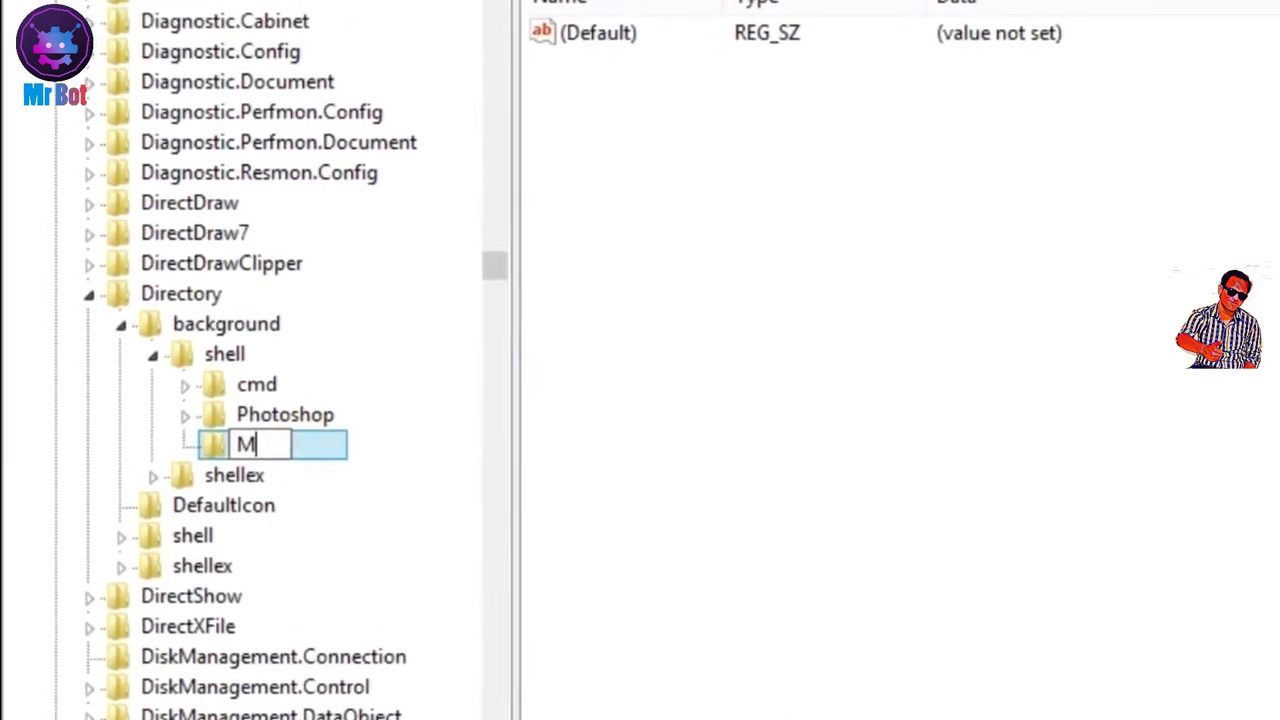
type(" Paint")
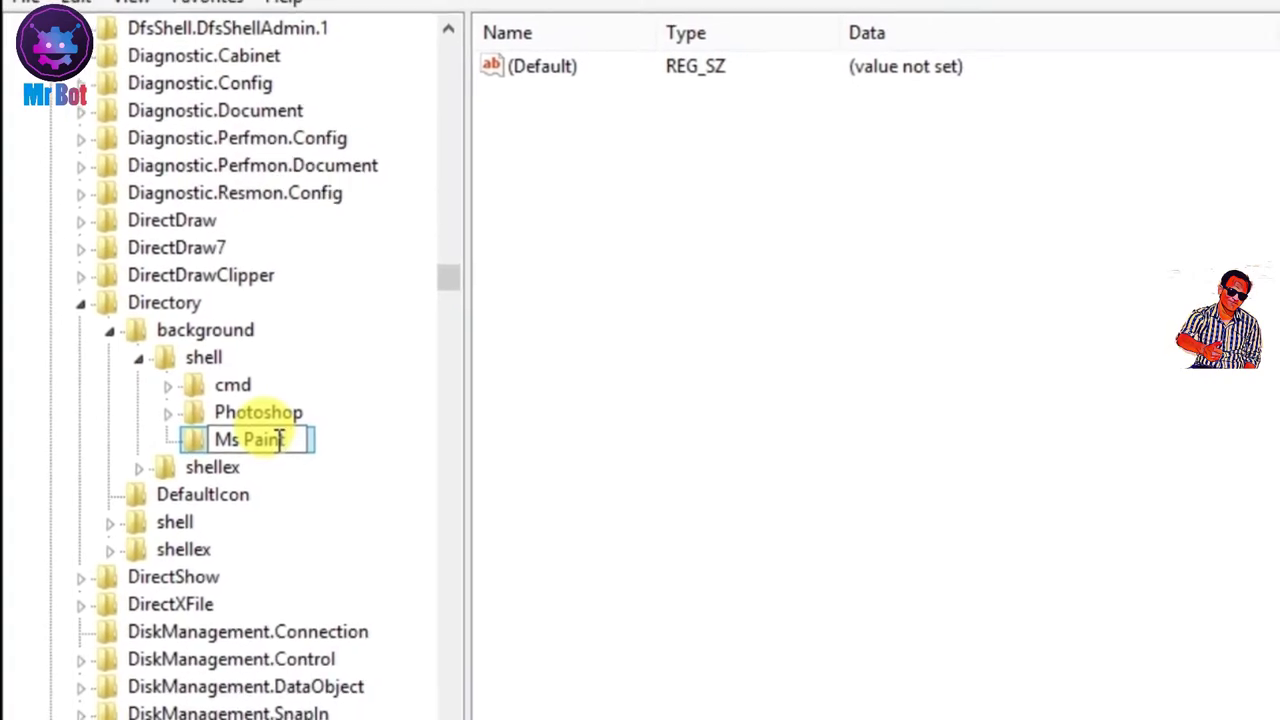
key("Return")
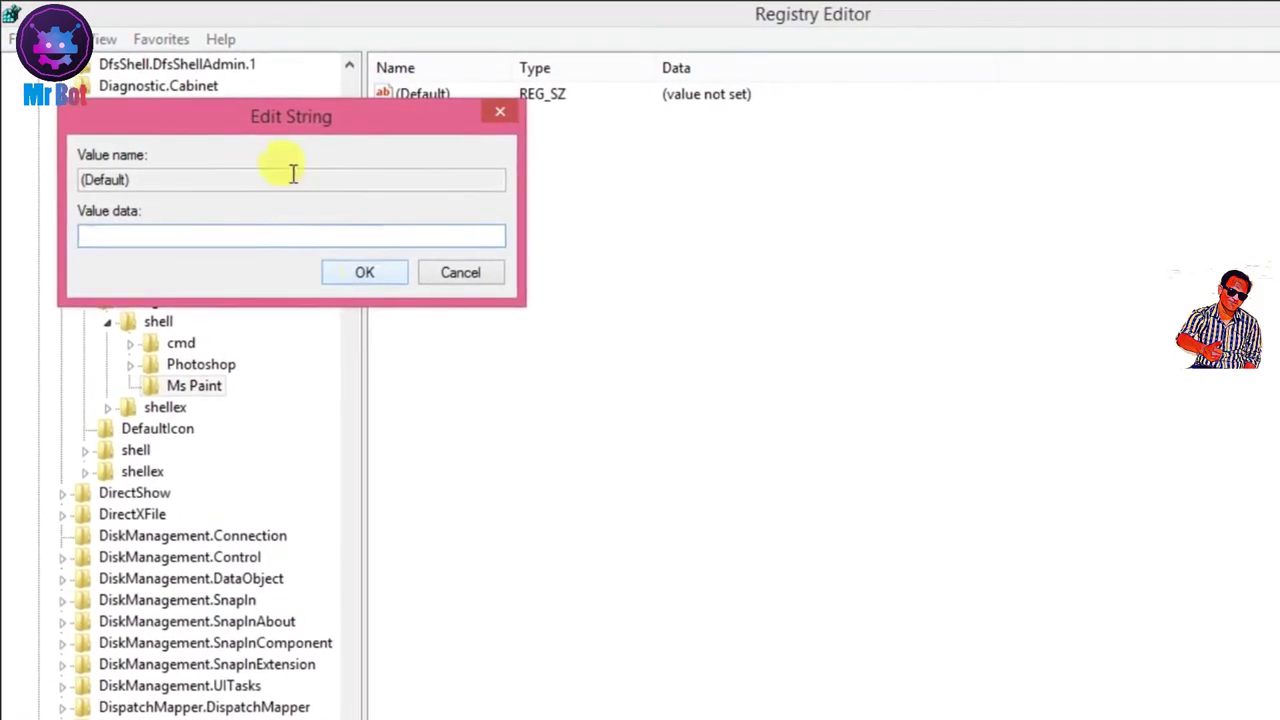
Set the default string value of the Ms Paint key to MsPaint
left_click_drag(210, 130, 585, 275)
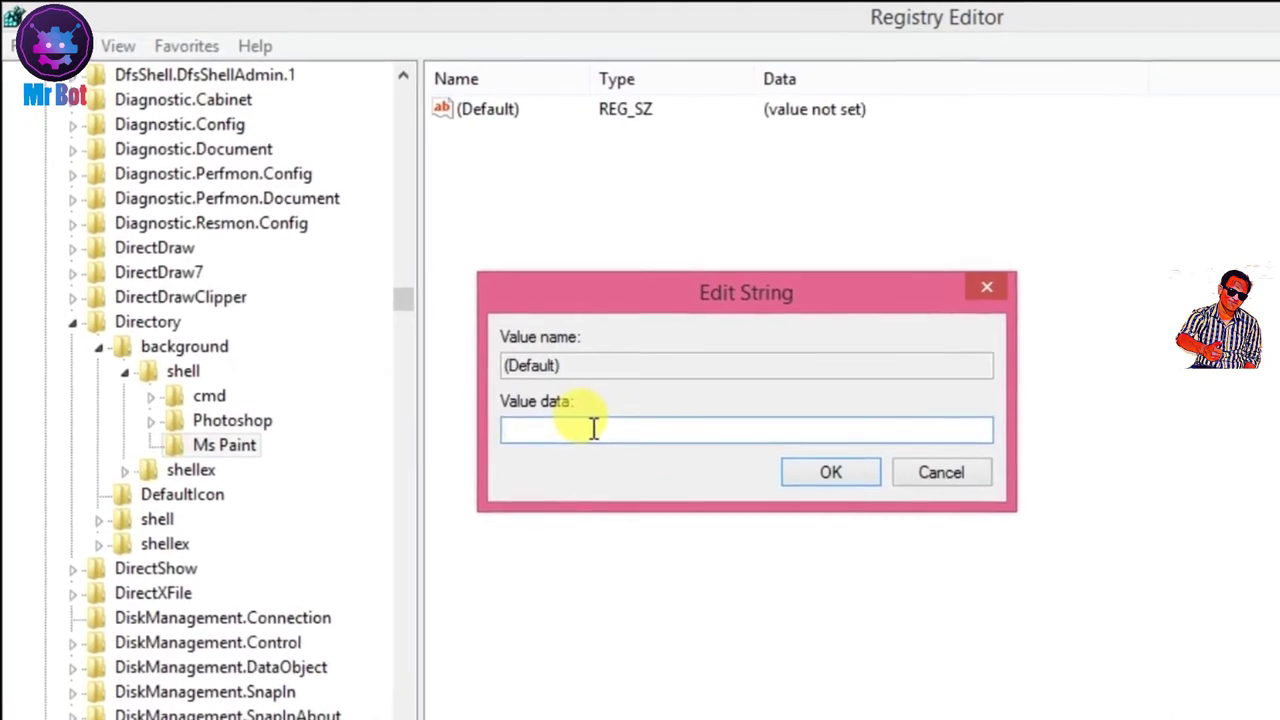
type("MsPain")
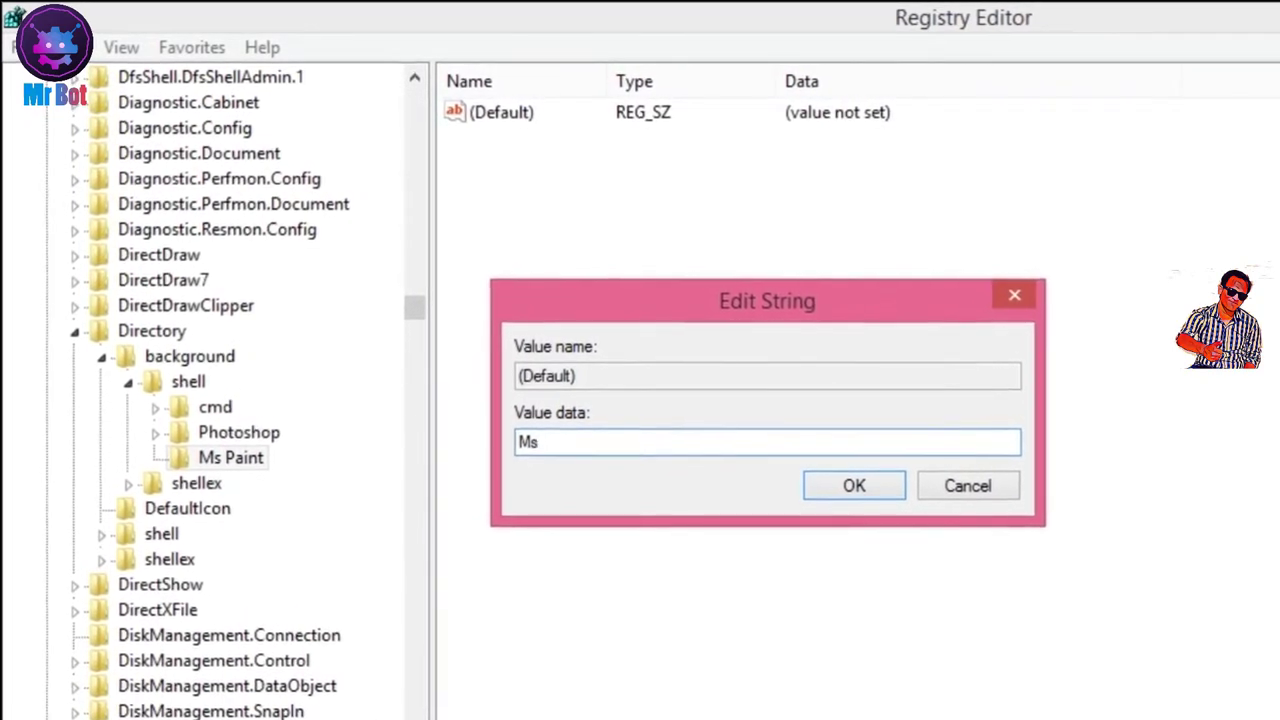
type("t")
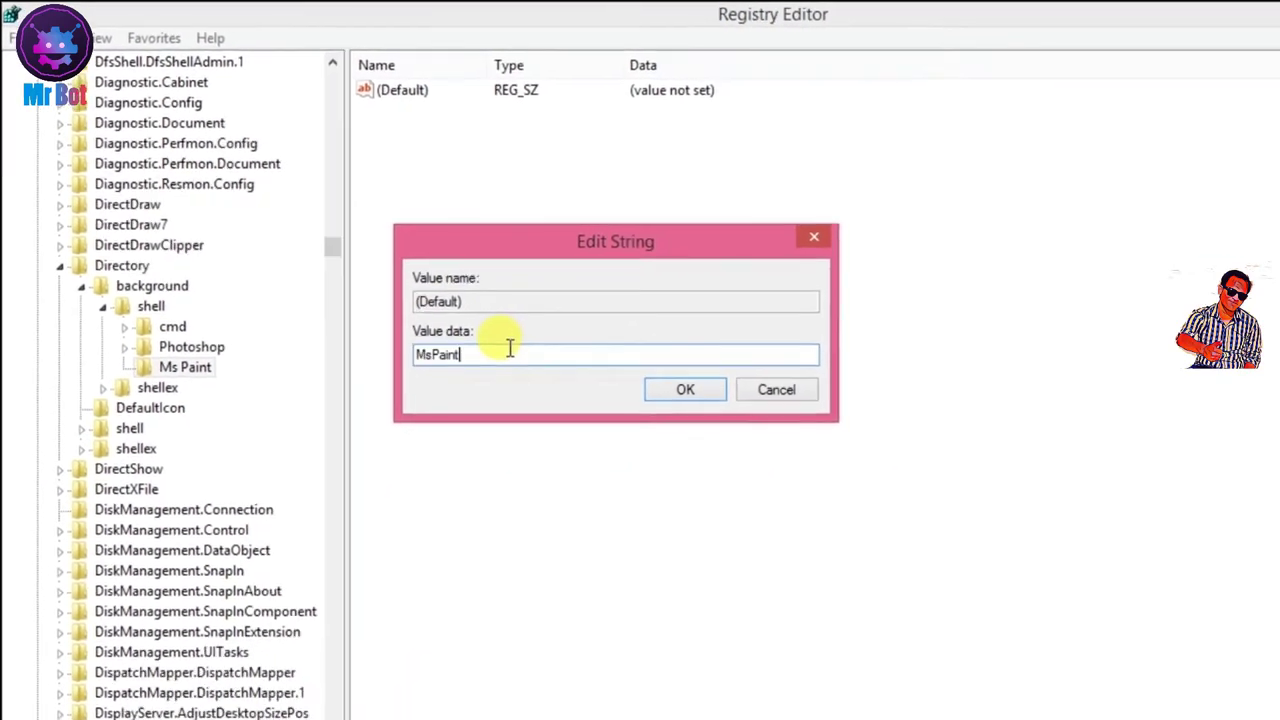
left_click(627, 357)
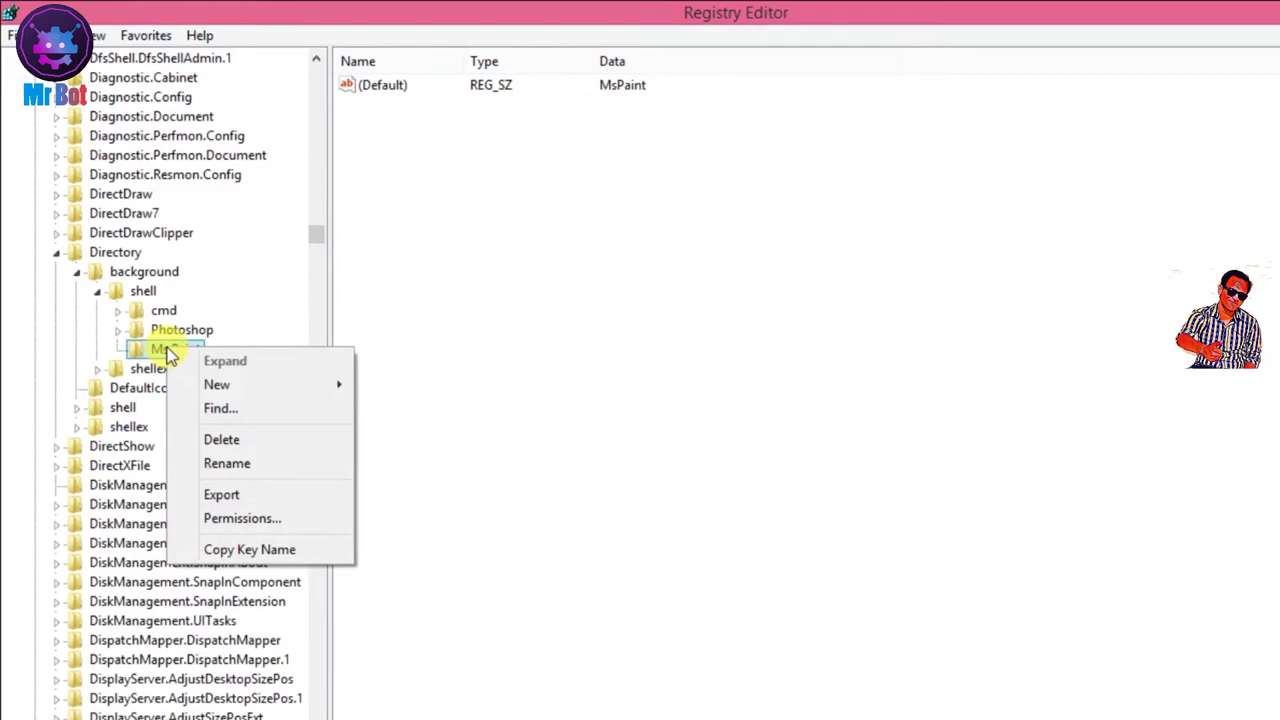
Create a subkey named Command inside the Ms Paint key
mouse_move(315, 395)
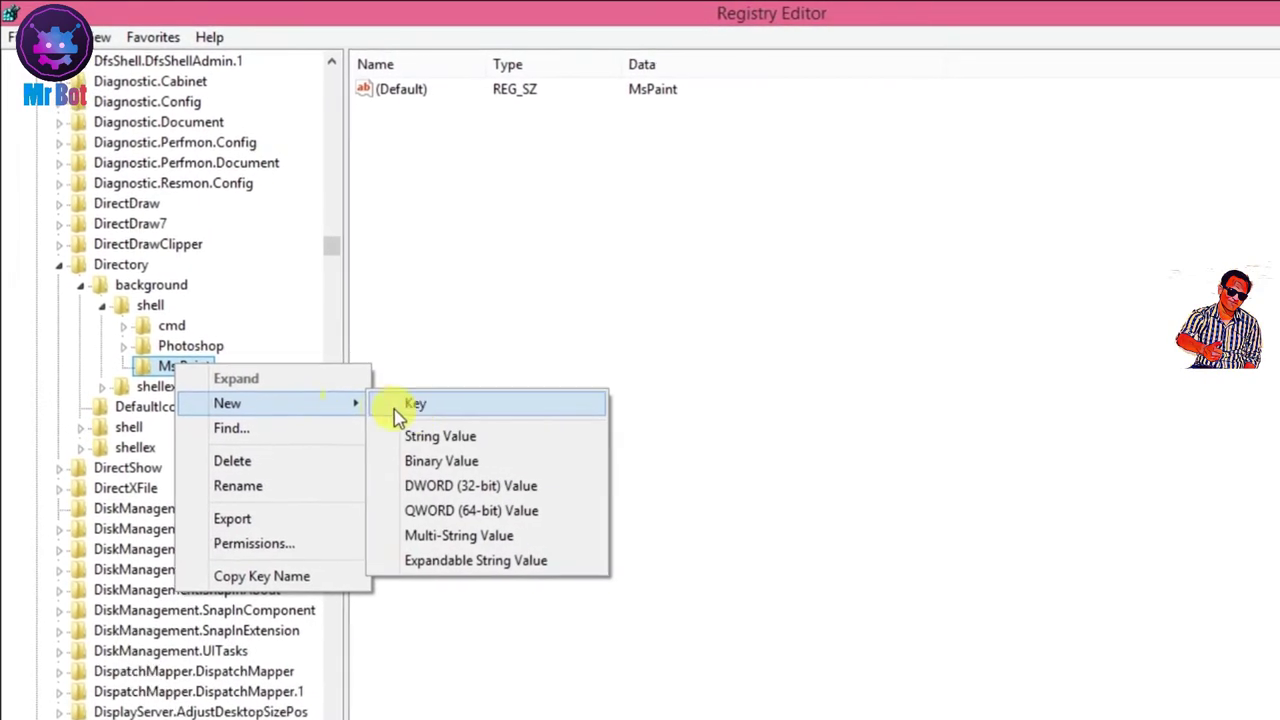
left_click(437, 420)
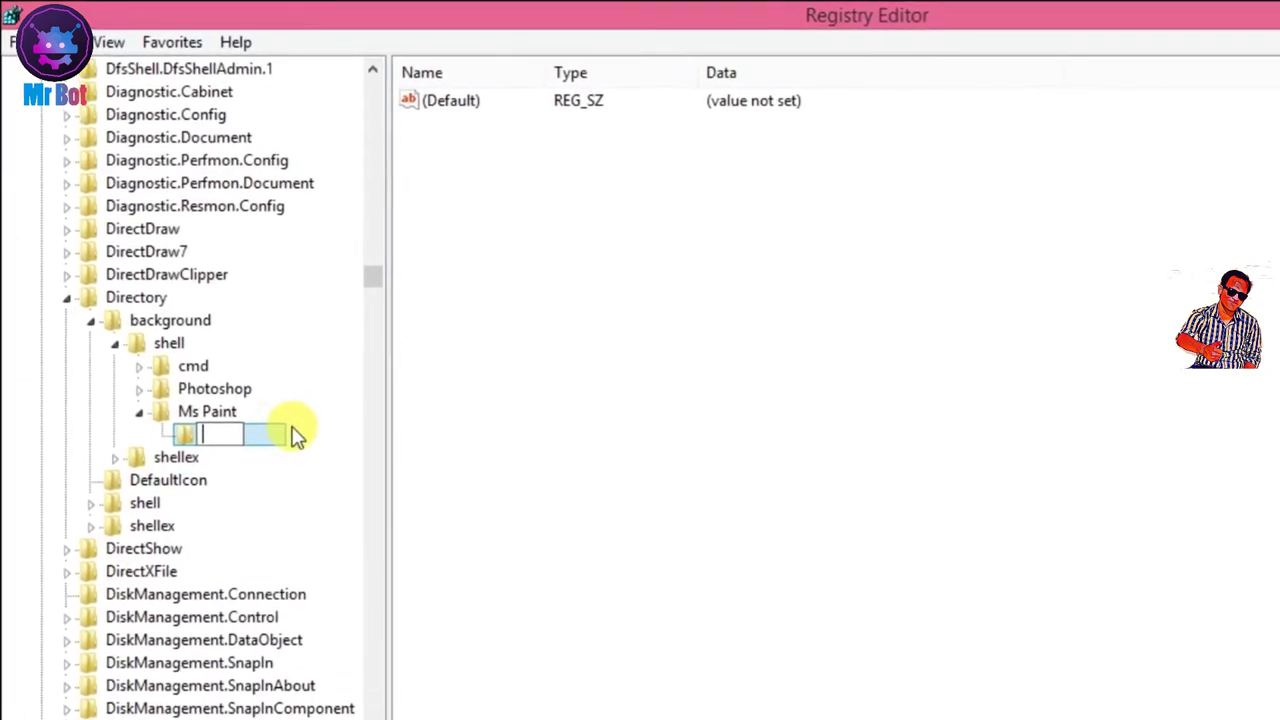
type("Co")
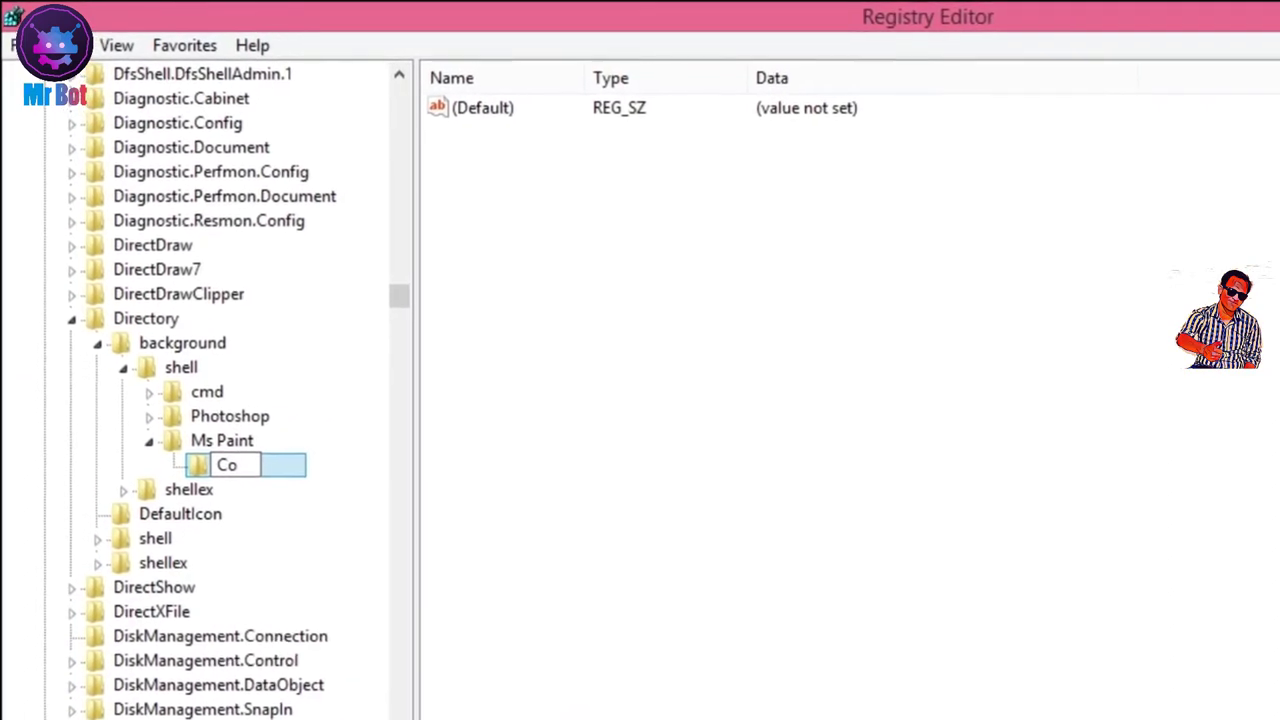
type("mmand")
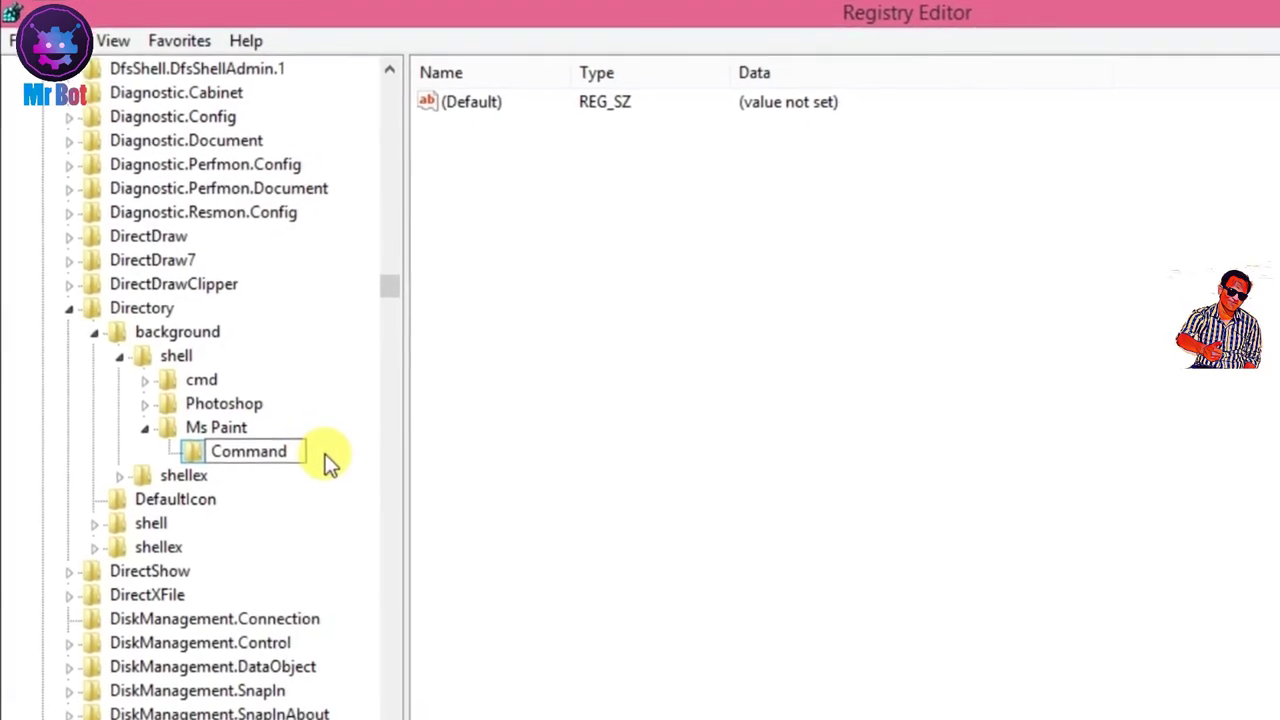
key("Return")
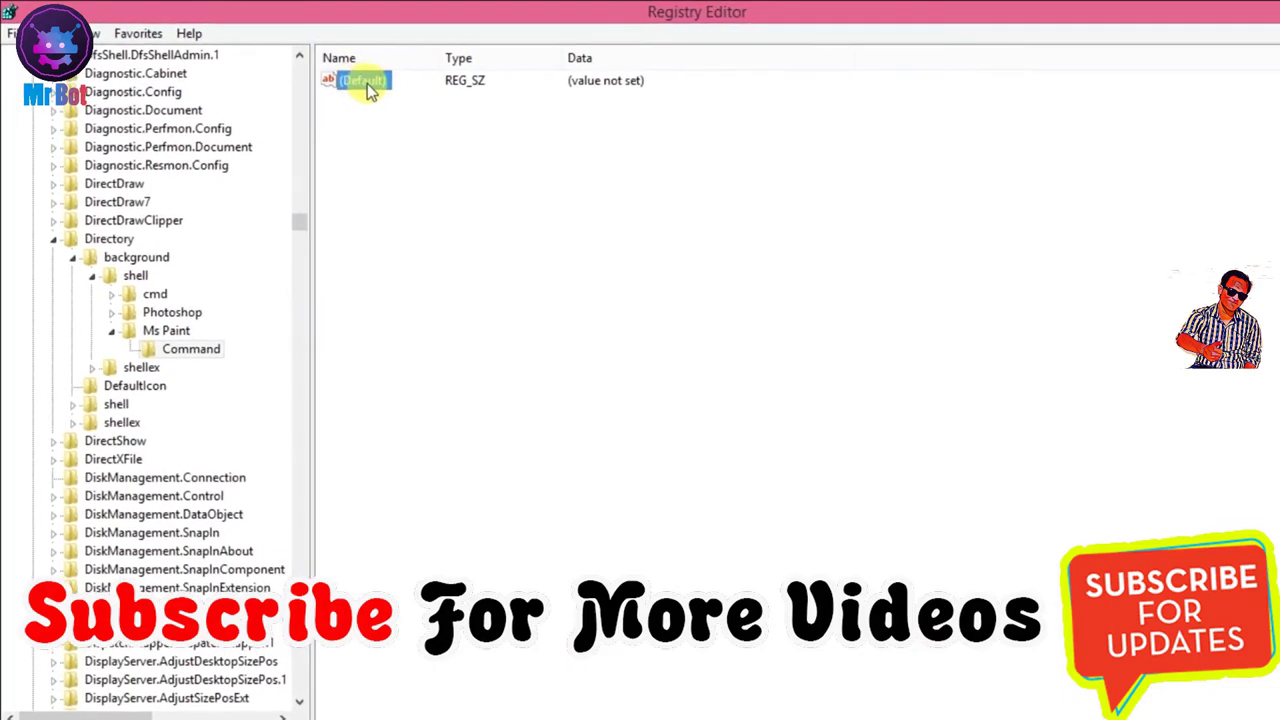
Set the default string value of the Command key to C:\Windows\system32
double_click(367, 83)
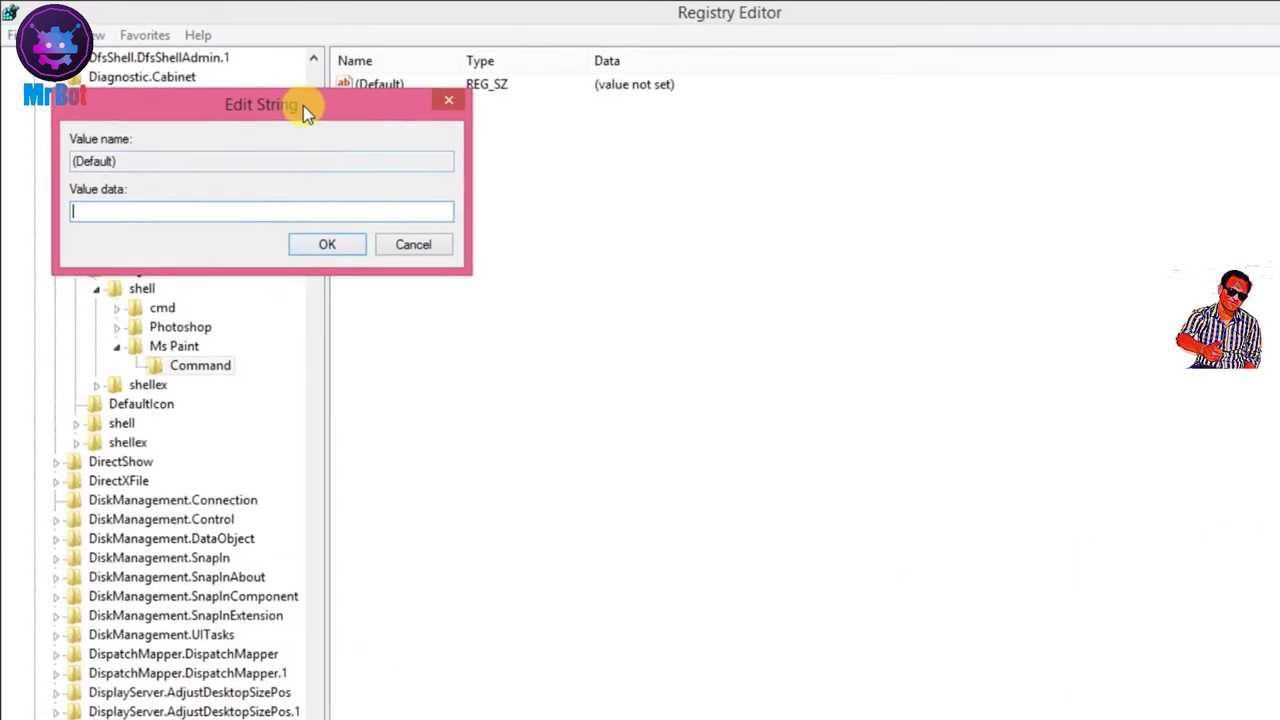
left_click_drag(303, 105, 682, 201)
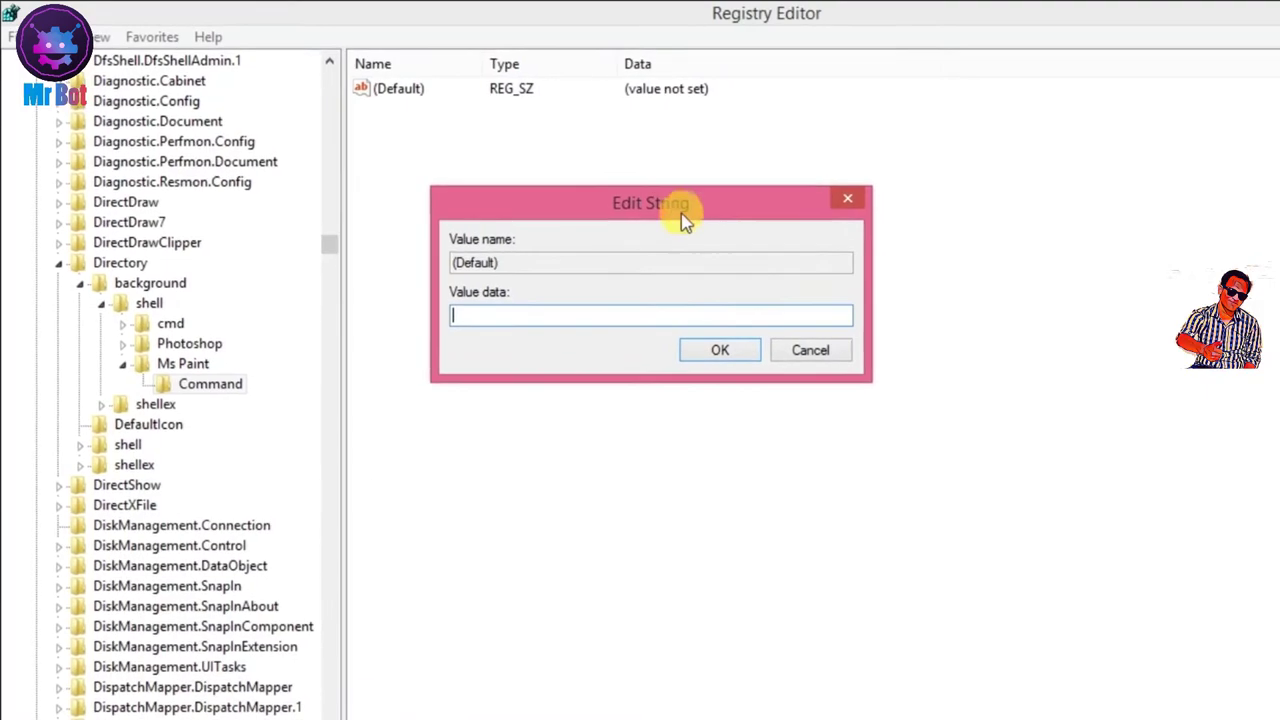
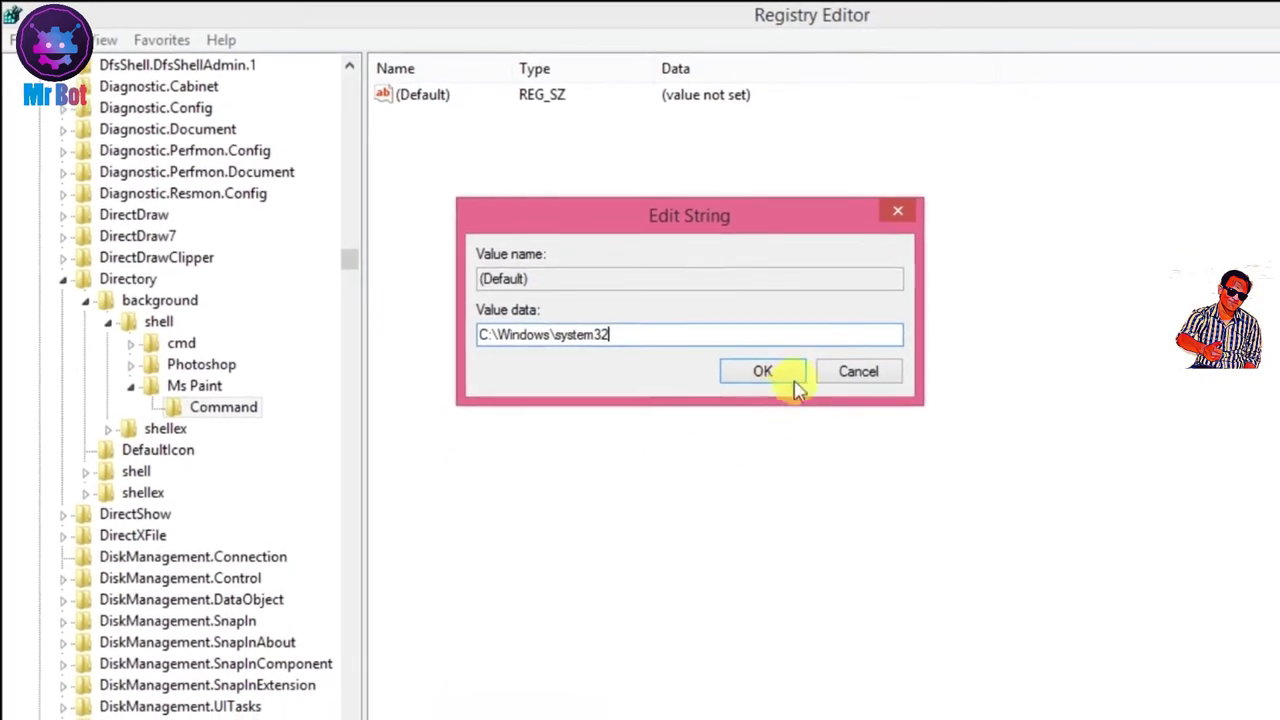
left_click(785, 375)
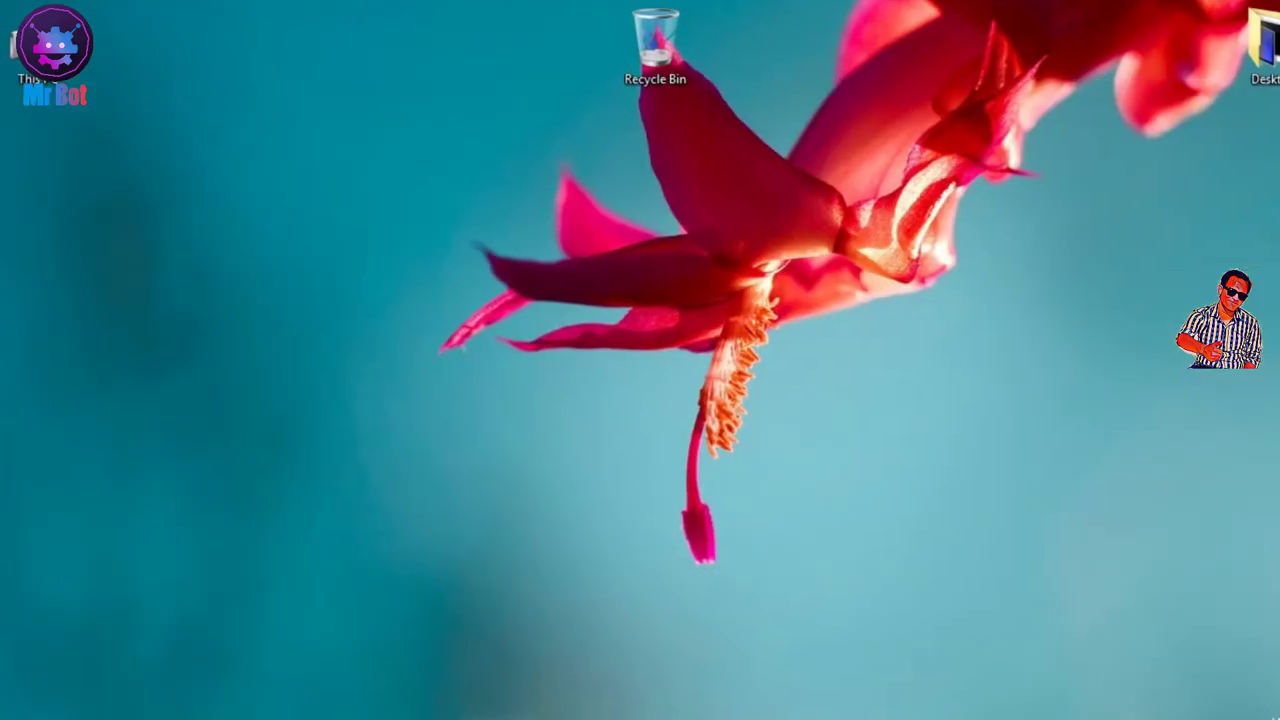
Test the MsPaint entry in the desktop's context menu and dismiss the resulting dialog
right_click(394, 152)
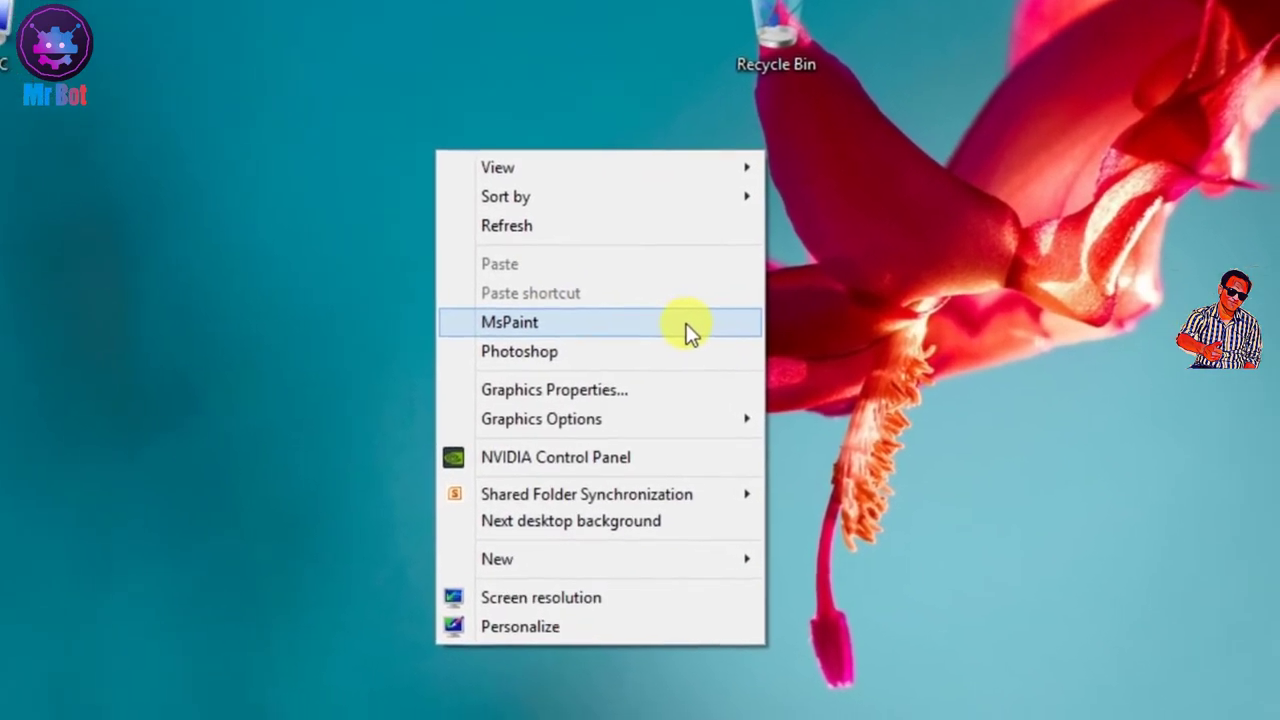
left_click(686, 323)
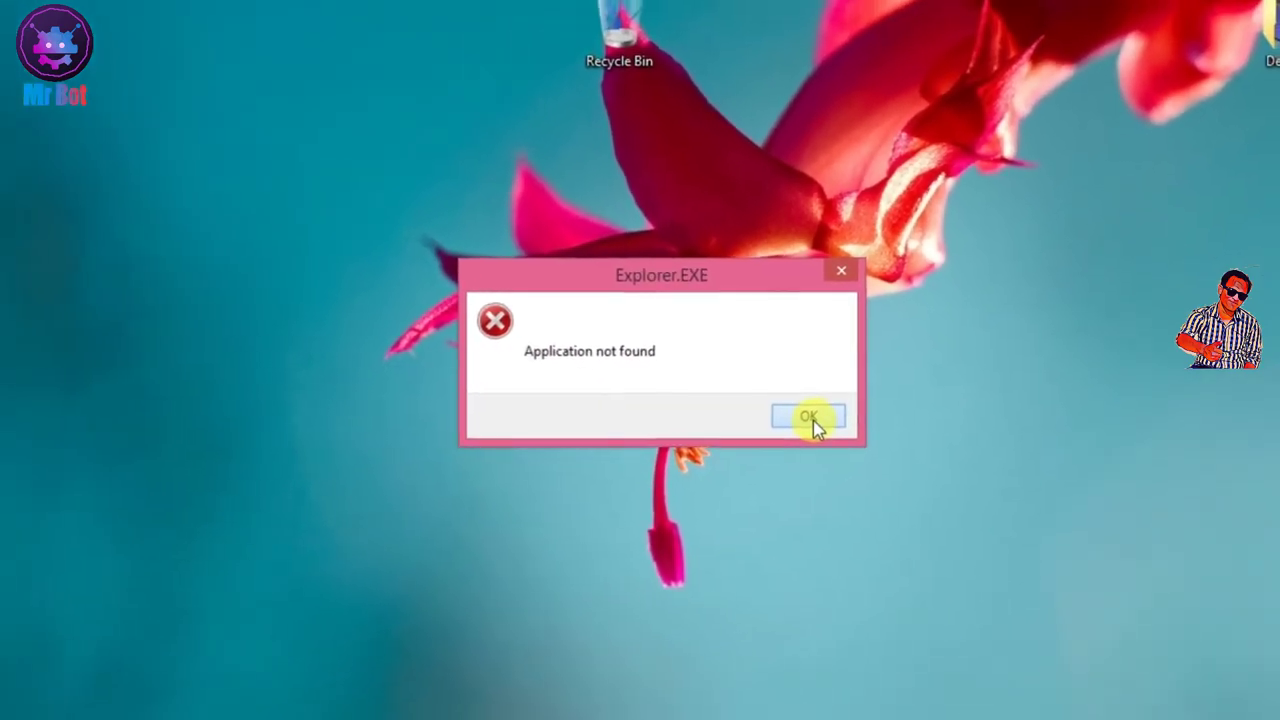
left_click(808, 418)
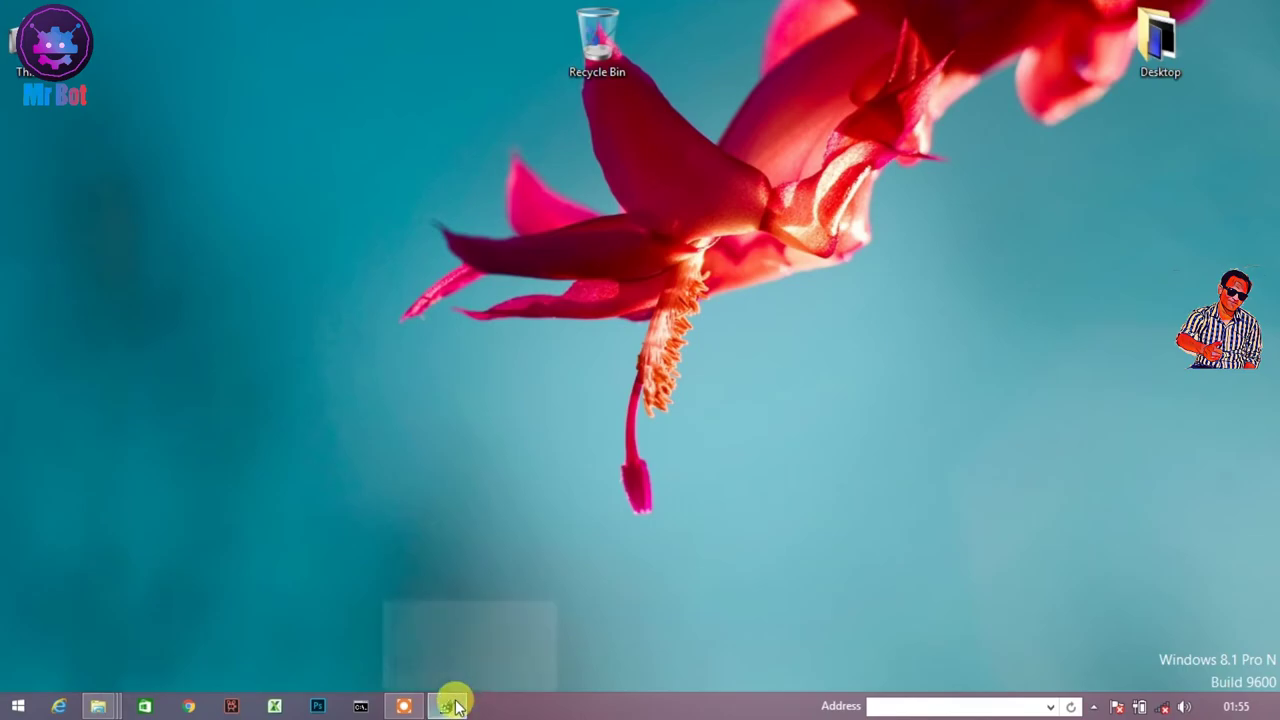
Review the Command key's value in the Registry Editor, and compare it with the full path of the system32 folder in File Explorer
left_click(452, 706)
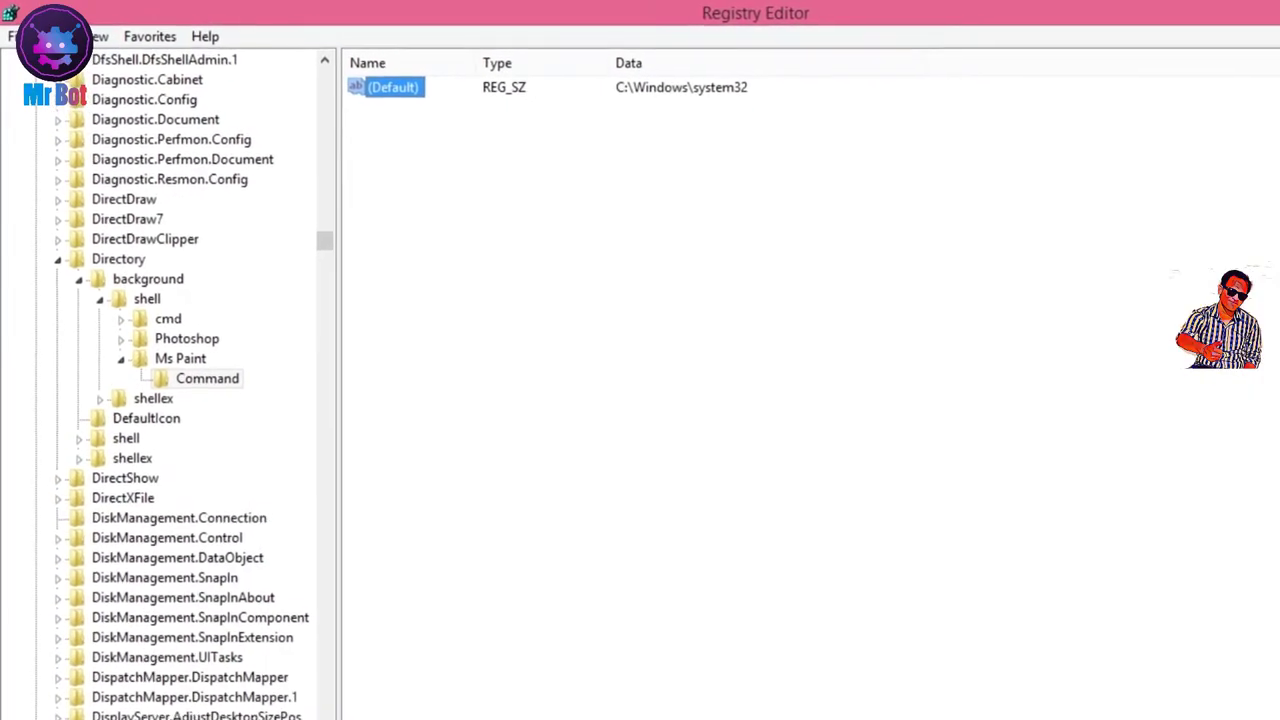
mouse_move(350, 712)
left_click(414, 700)
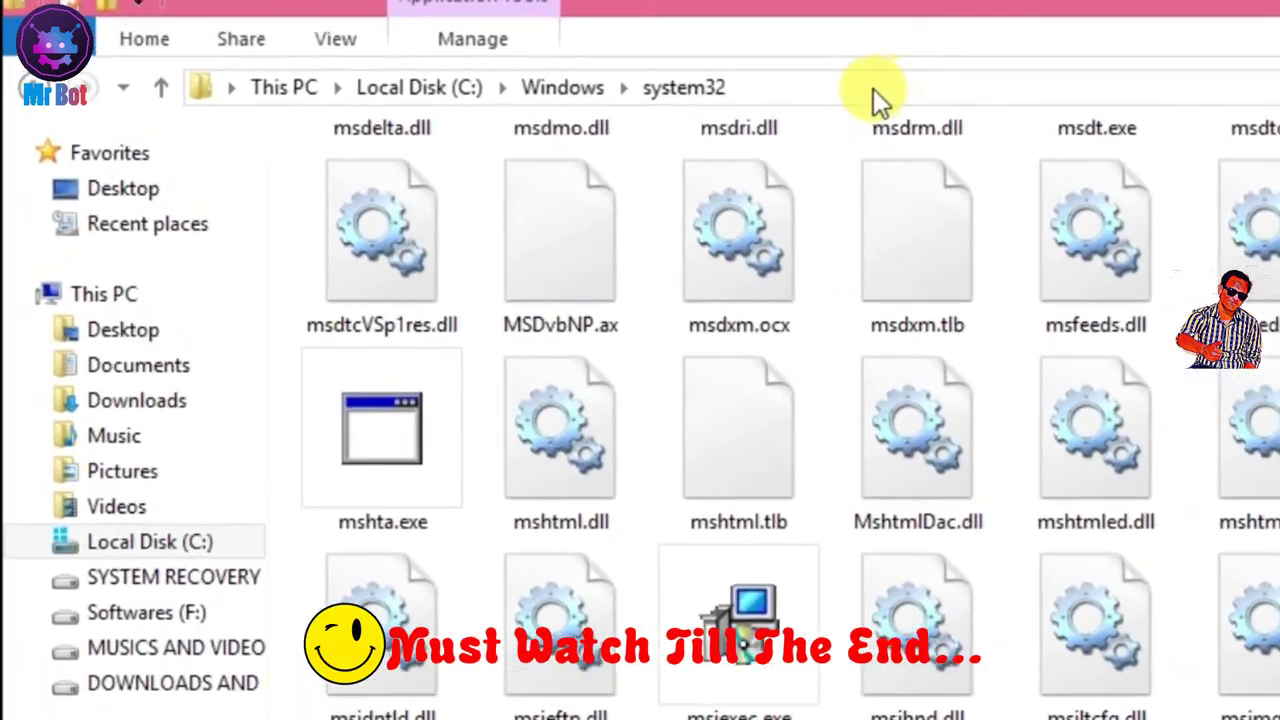
left_click(723, 72)
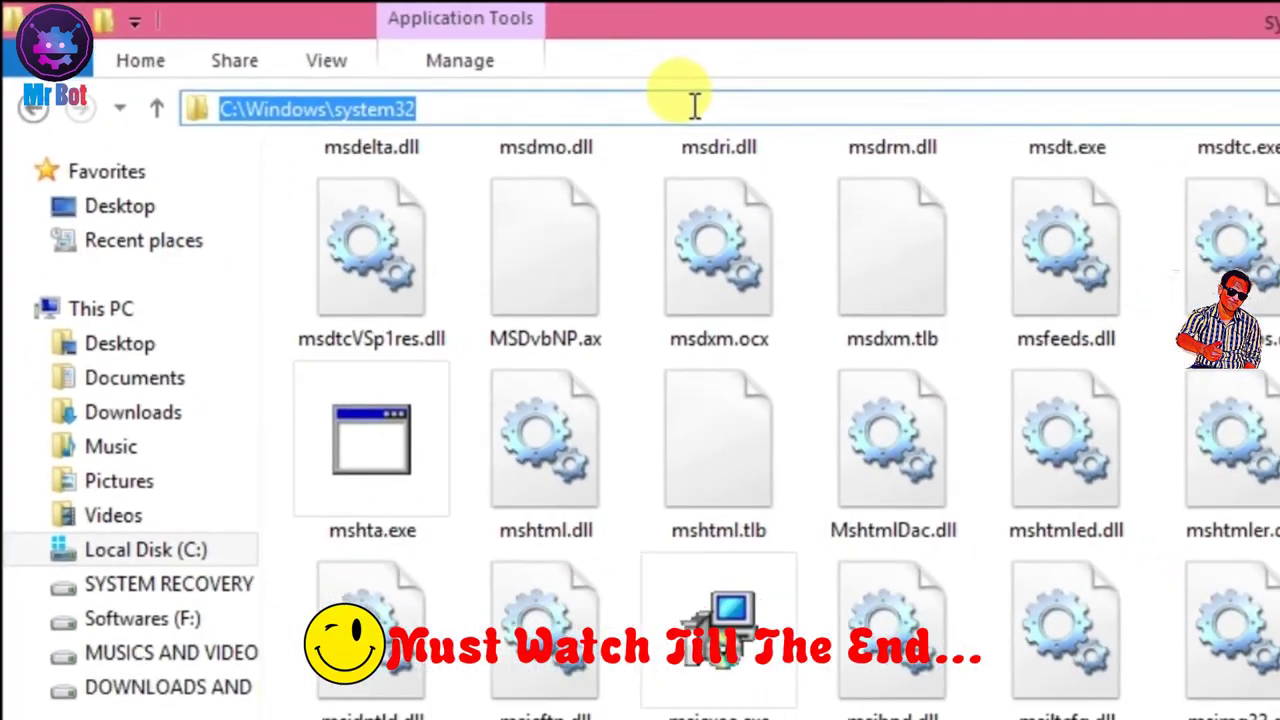
left_click(840, 115)
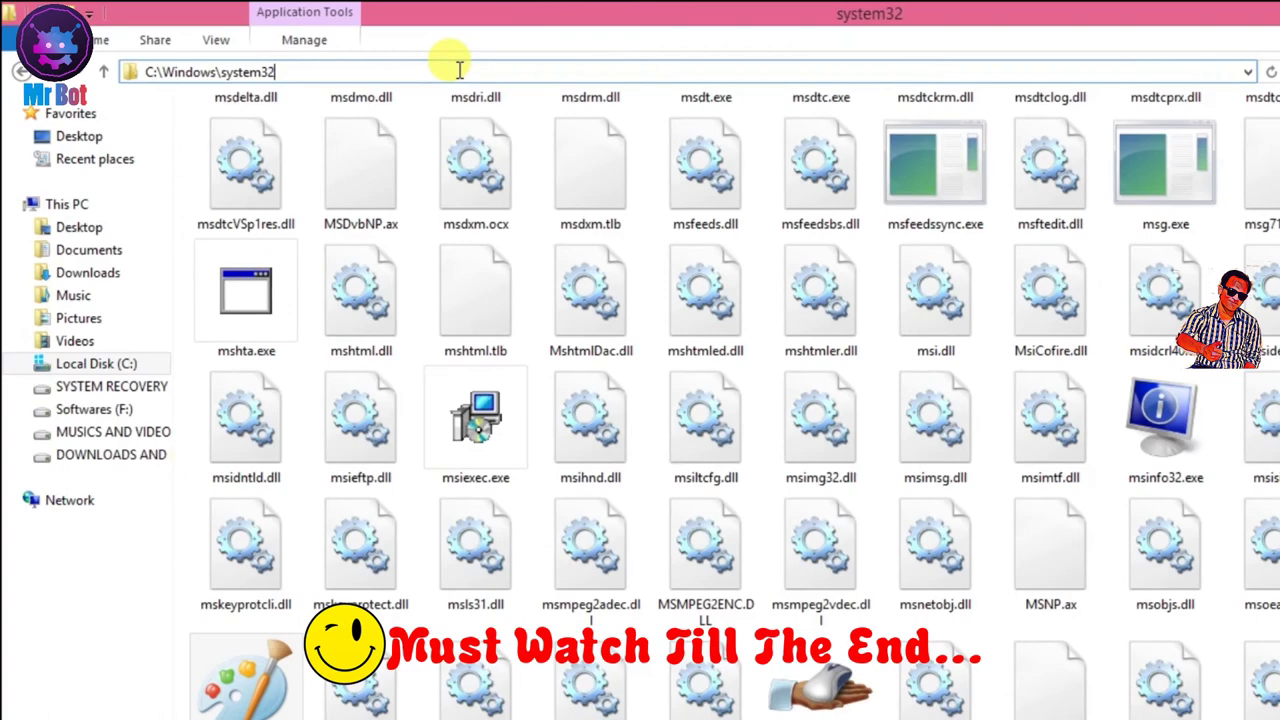
Copy the full file name mspaint.exe from the Paint program's file properties and return to the Registry Editor
left_click(245, 680)
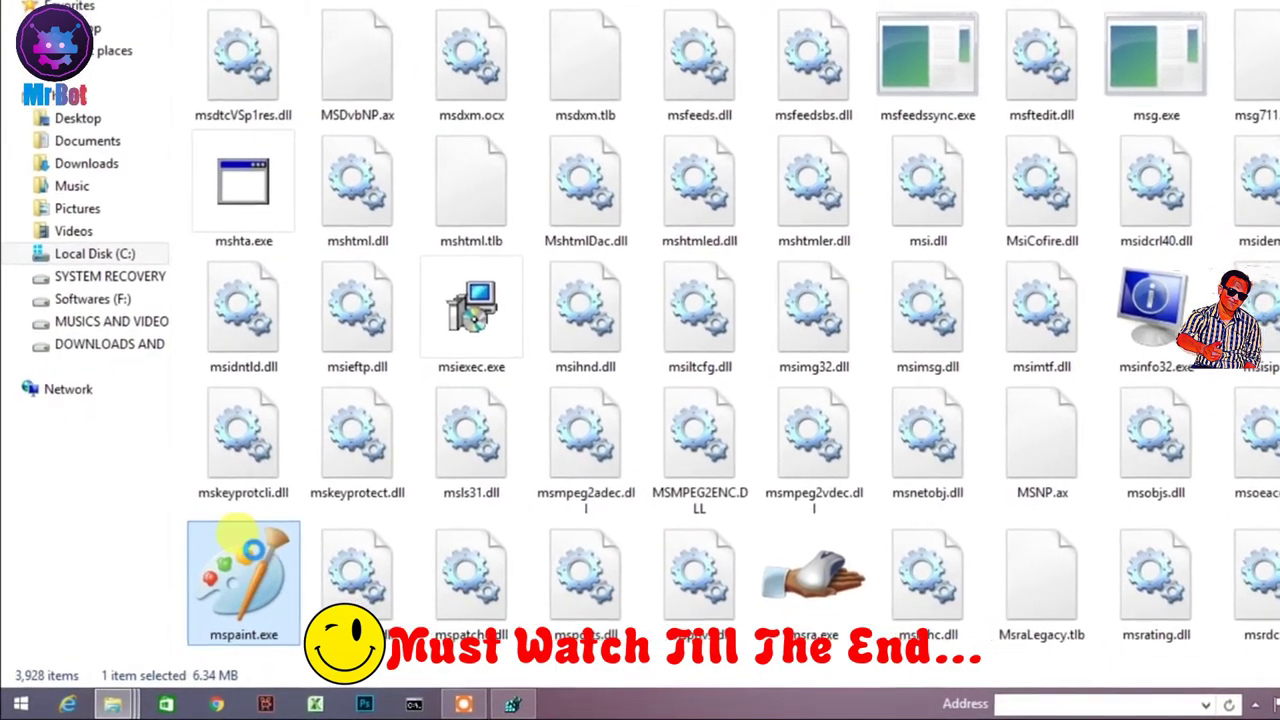
right_click(255, 537)
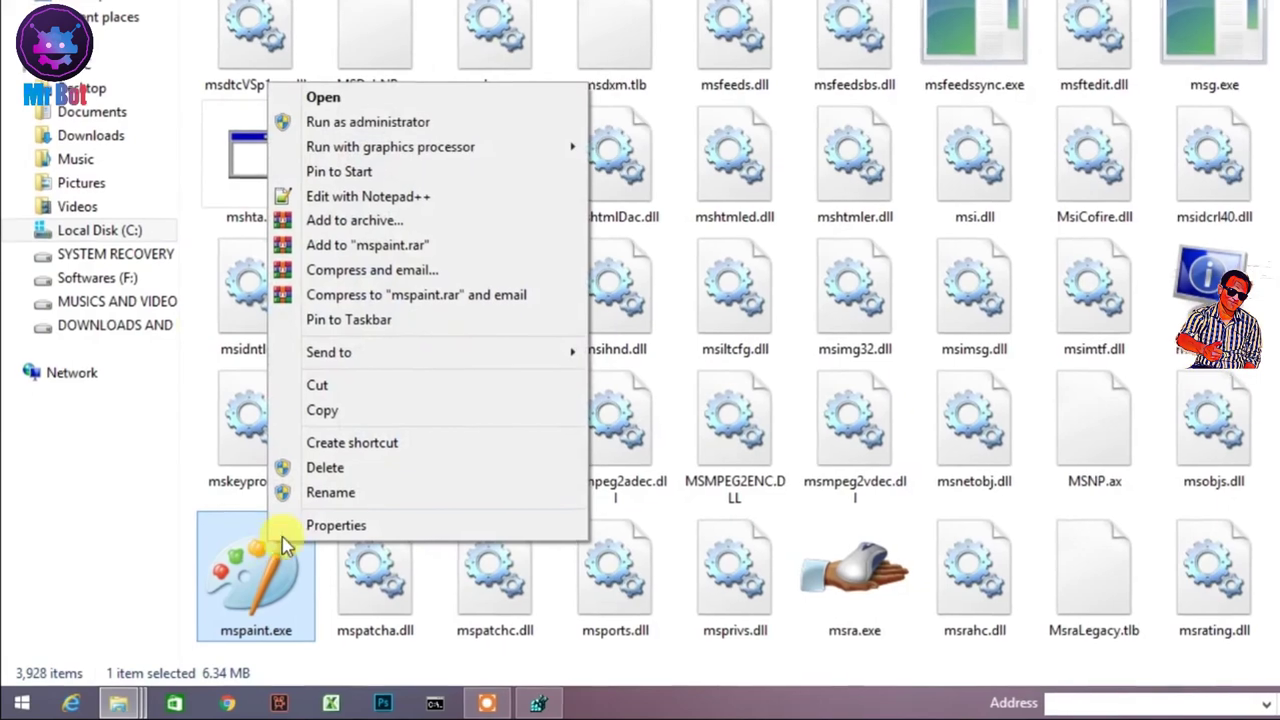
left_click(340, 521)
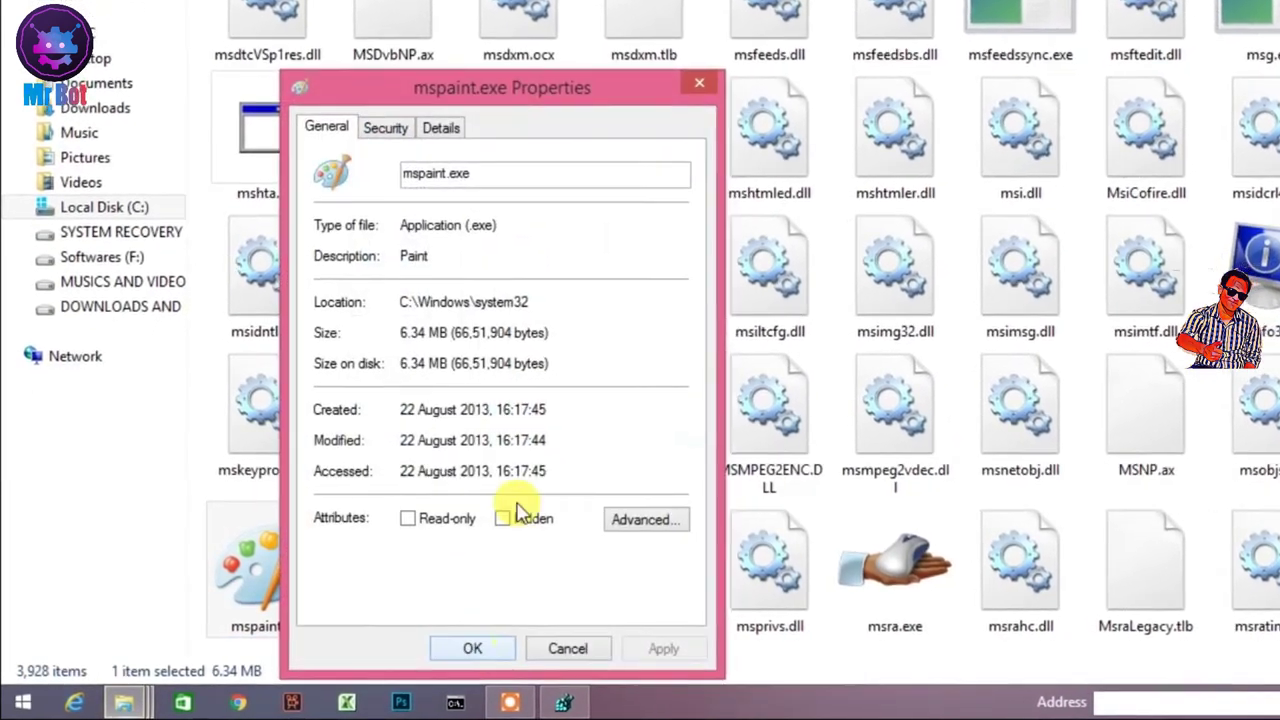
left_click(540, 157)
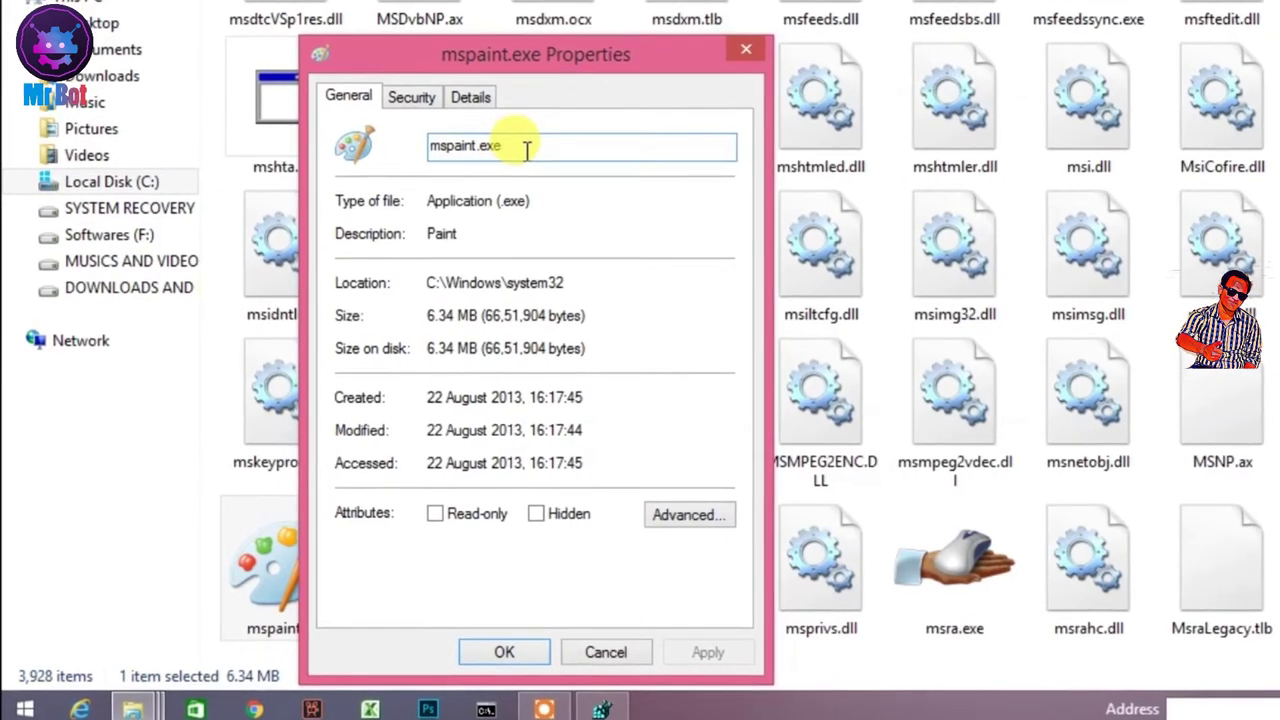
left_click_drag(497, 152, 422, 154)
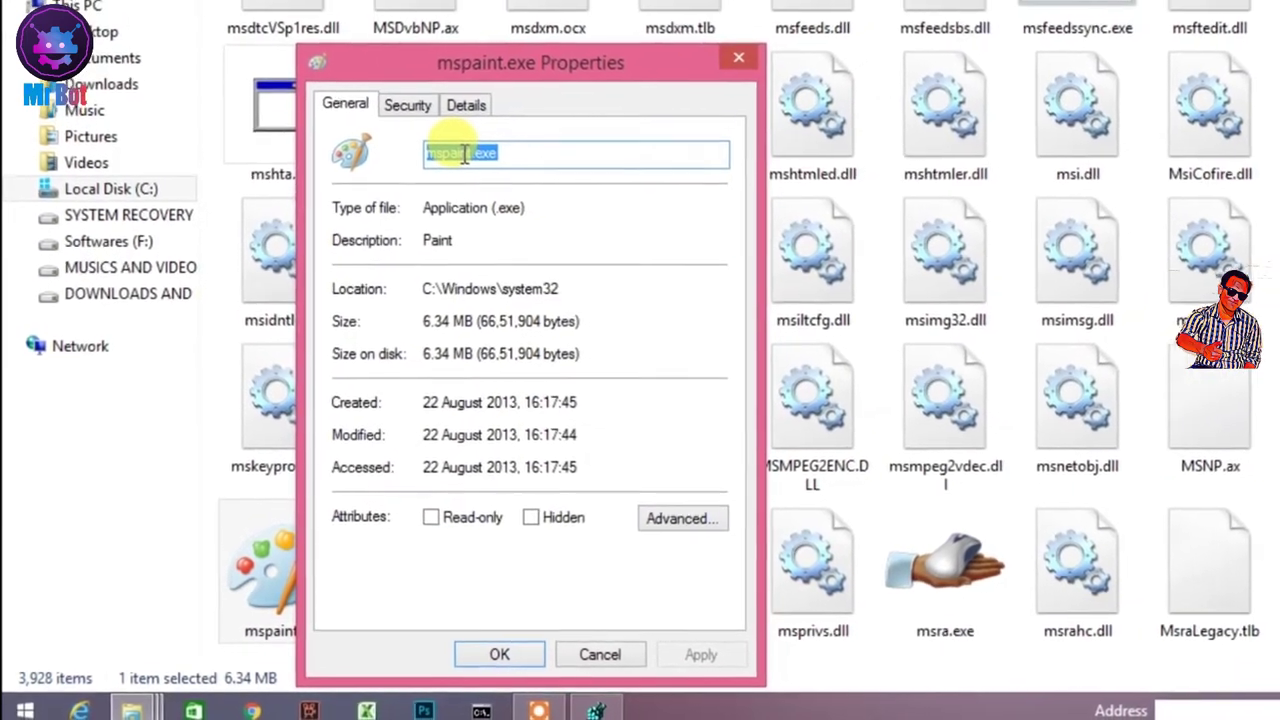
right_click(485, 137)
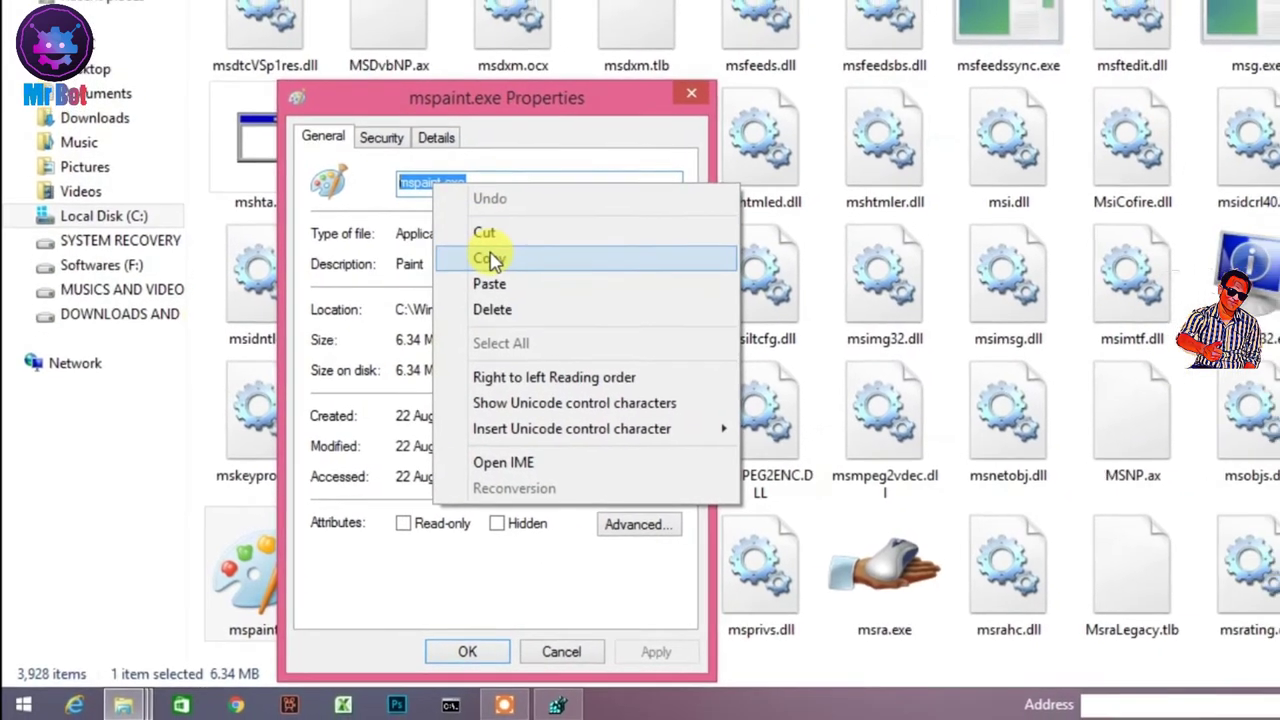
left_click(500, 251)
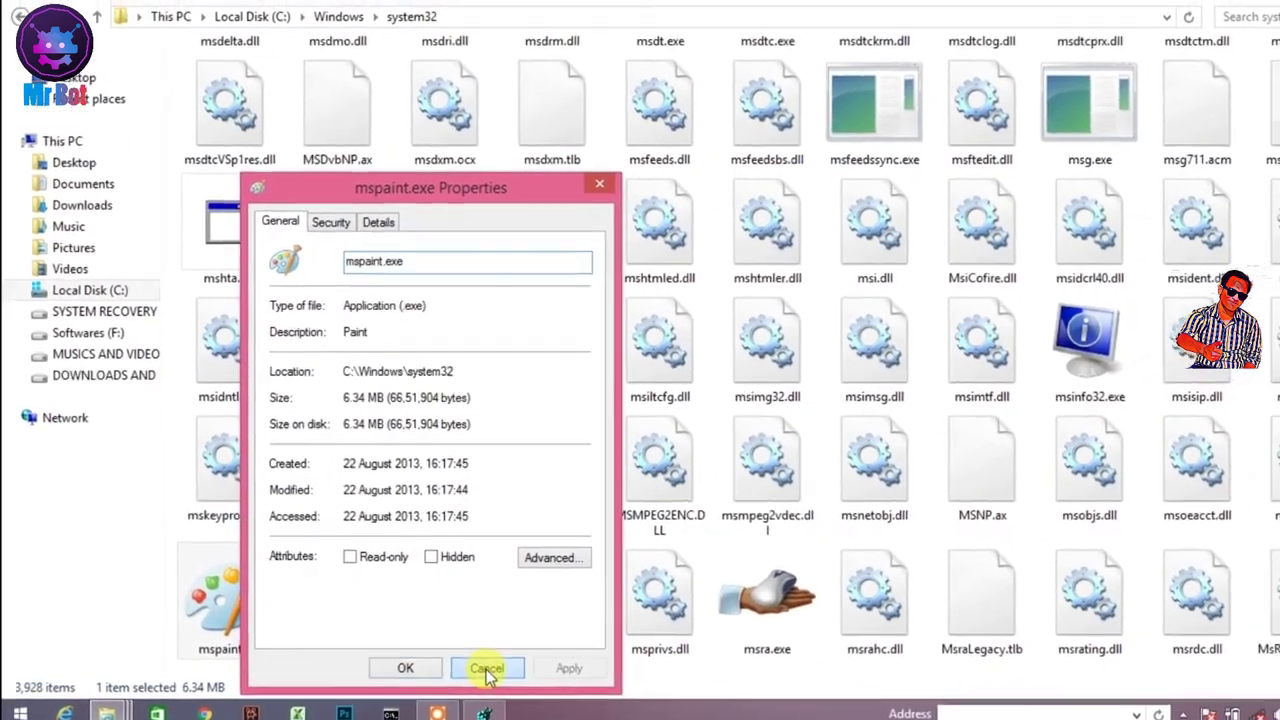
left_click(524, 657)
left_click(474, 714)
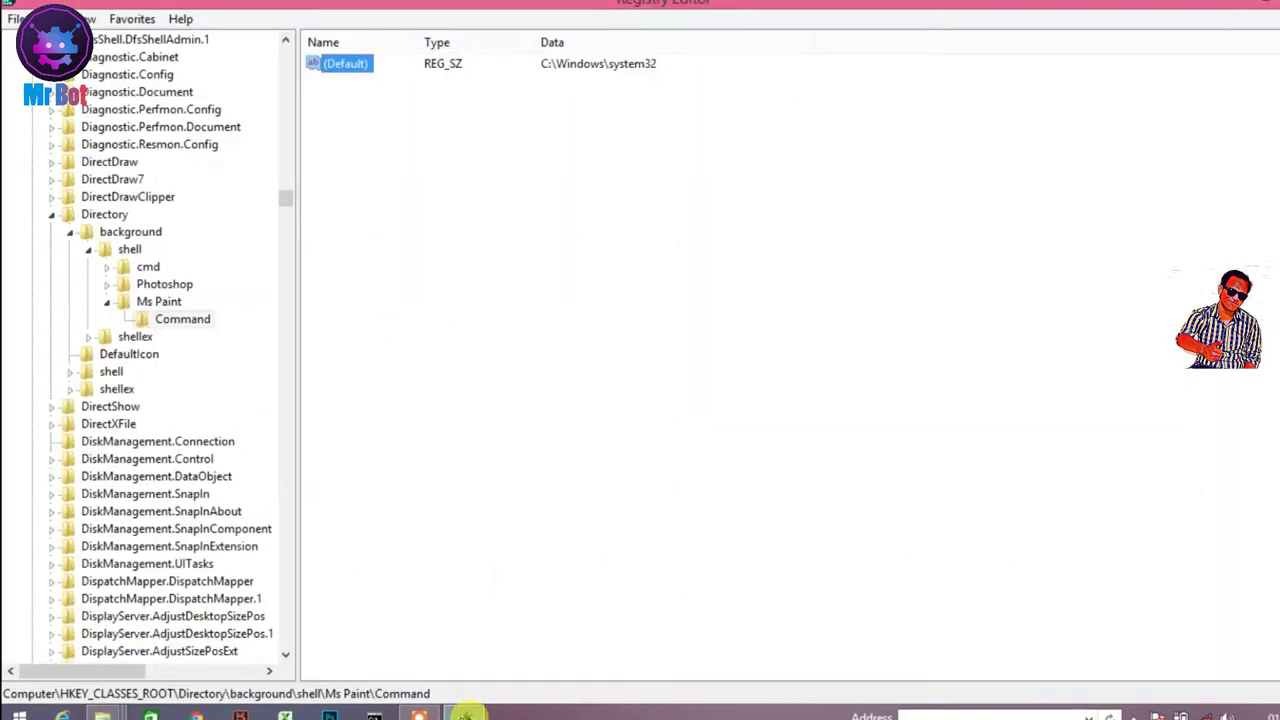
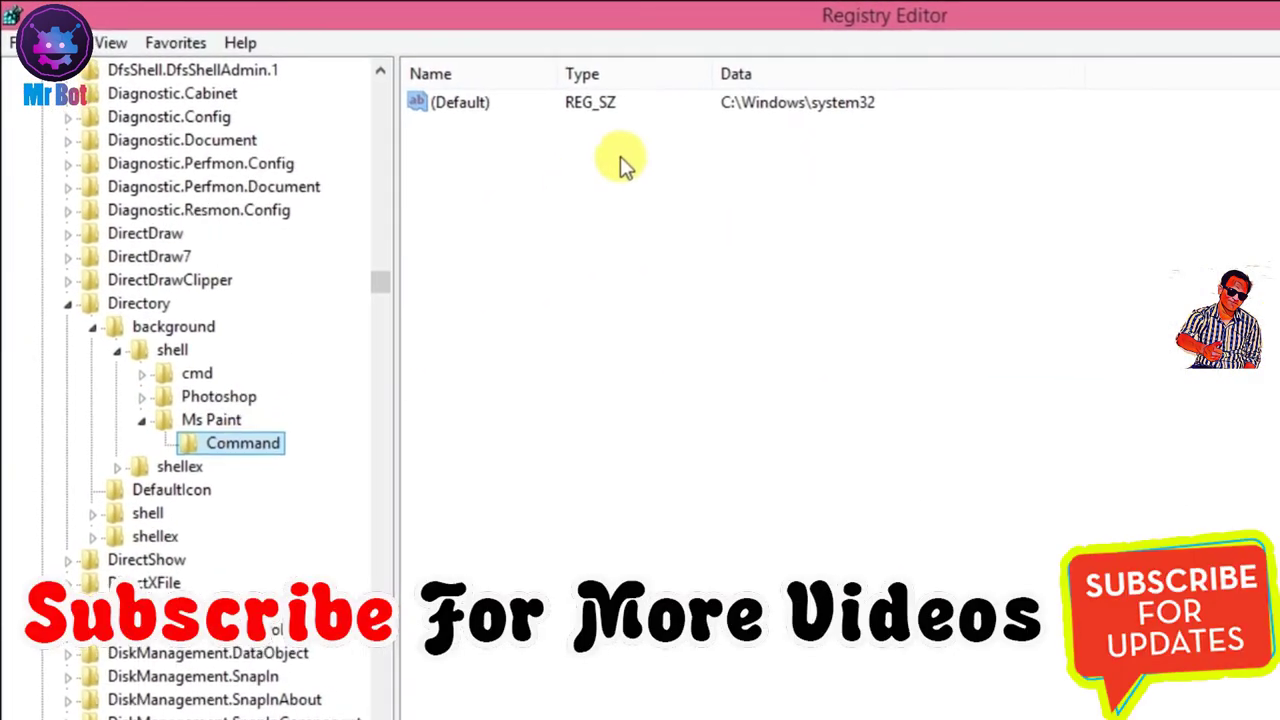
Set the default string value of the Command key to C:\Windows\system32\mspaint.exe
double_click(490, 110)
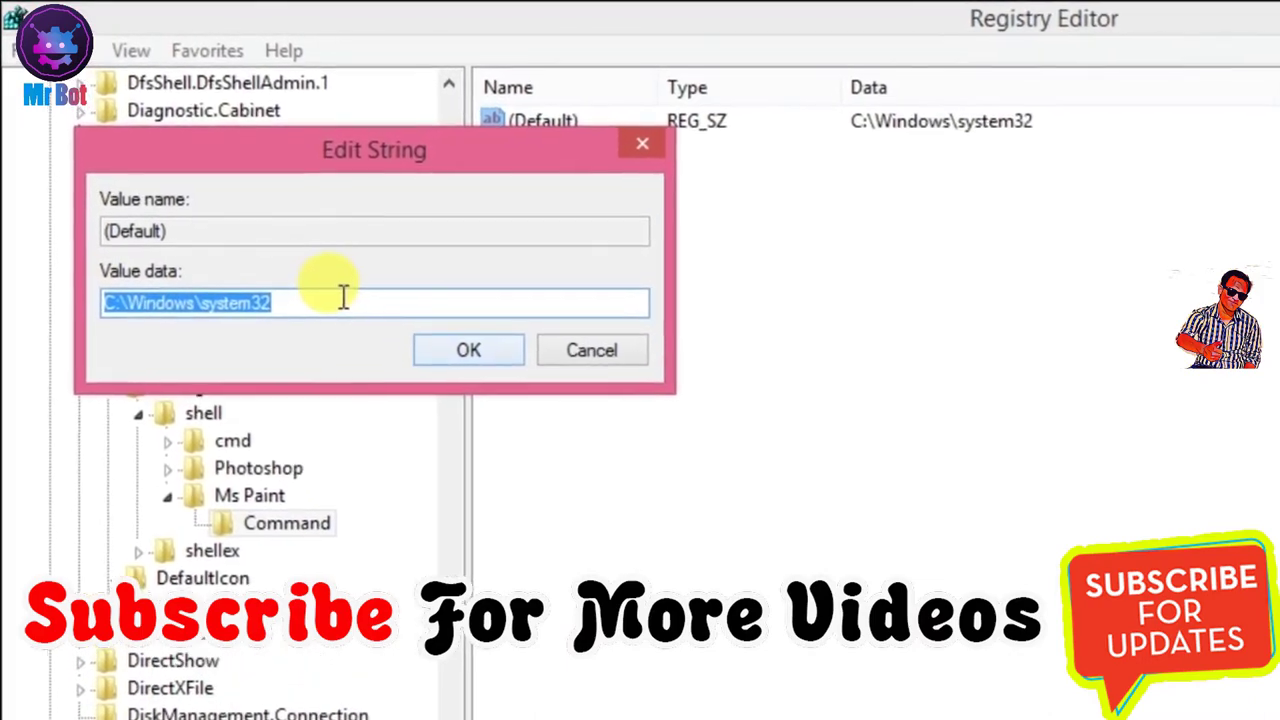
left_click(303, 264)
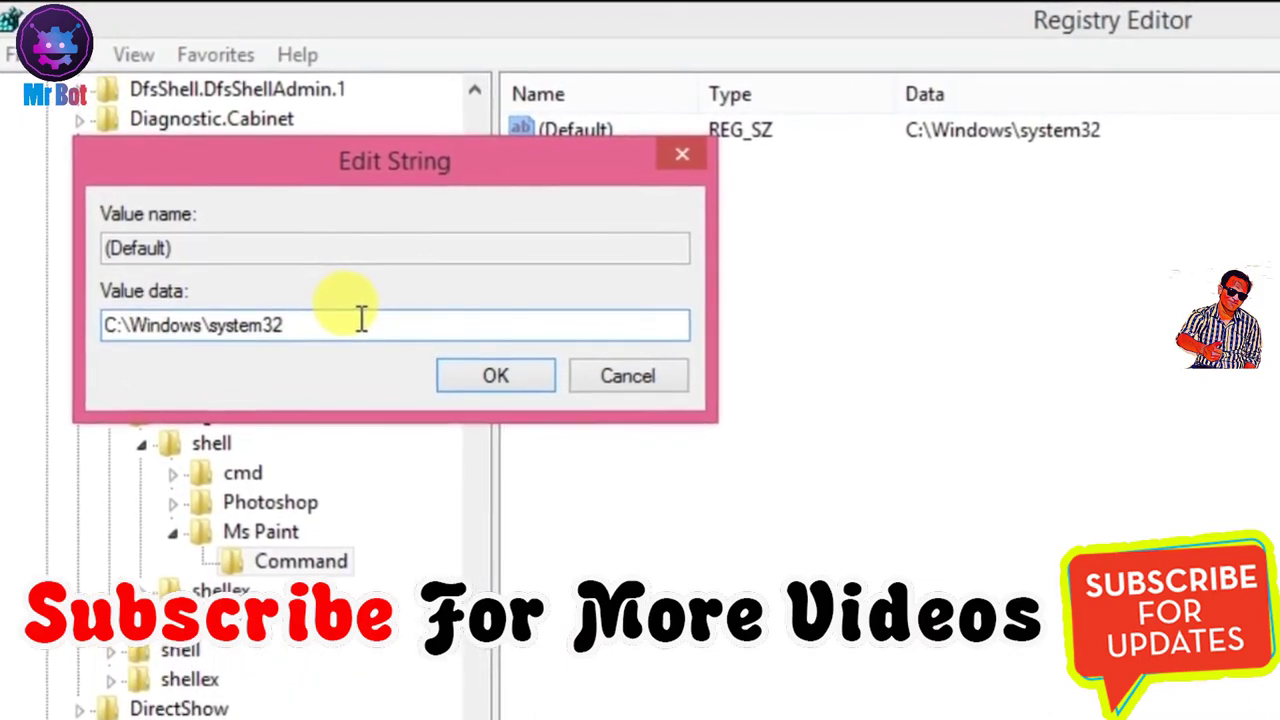
type("\\")
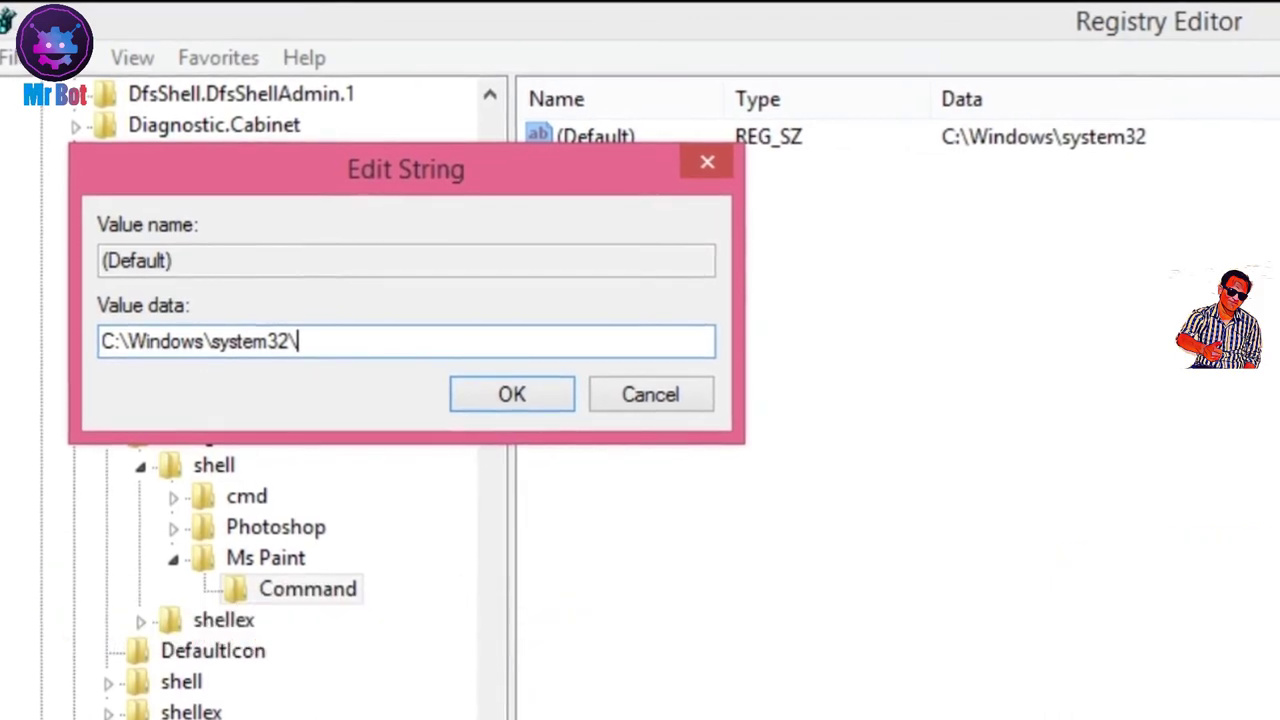
type("mspaint.exe")
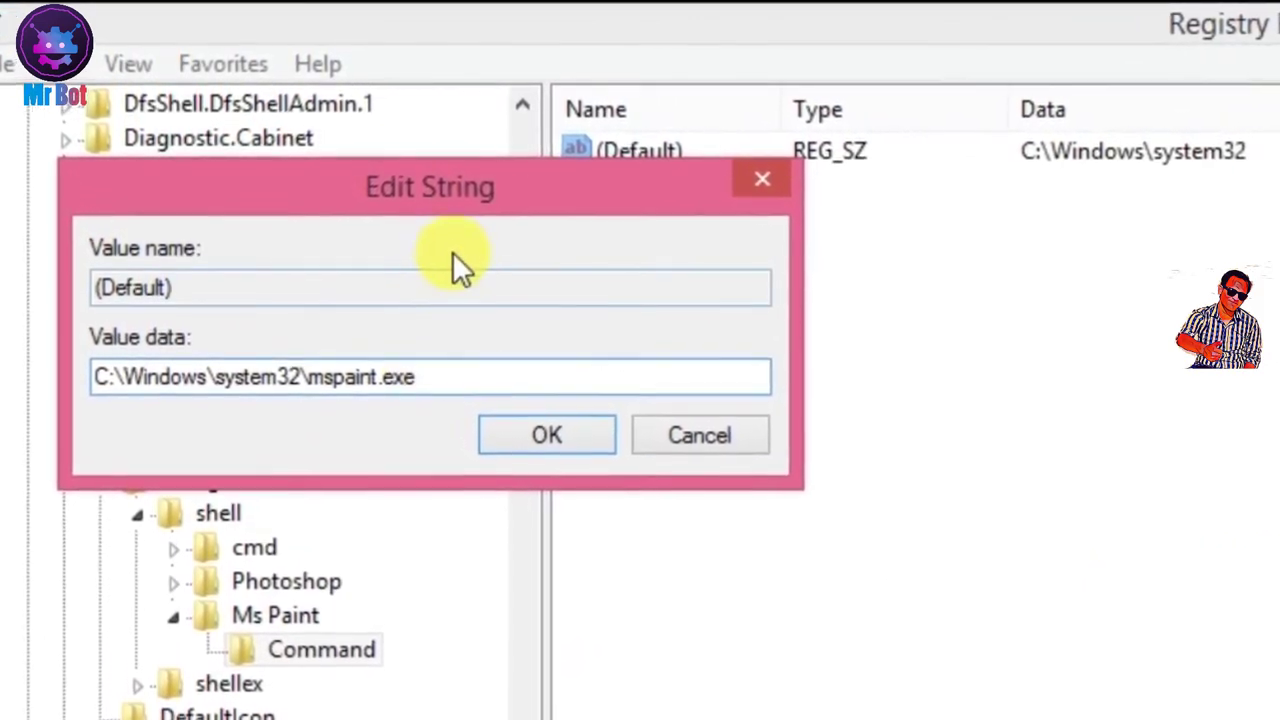
left_click_drag(380, 189, 658, 306)
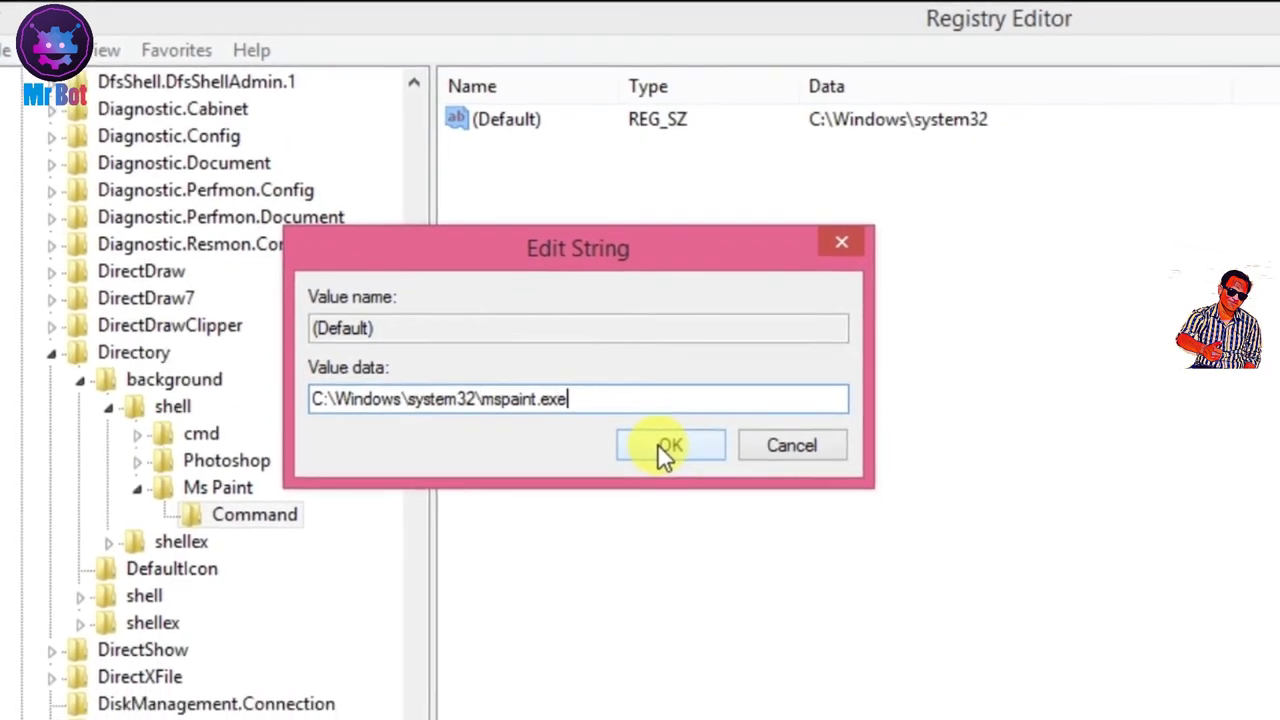
left_click(737, 490)
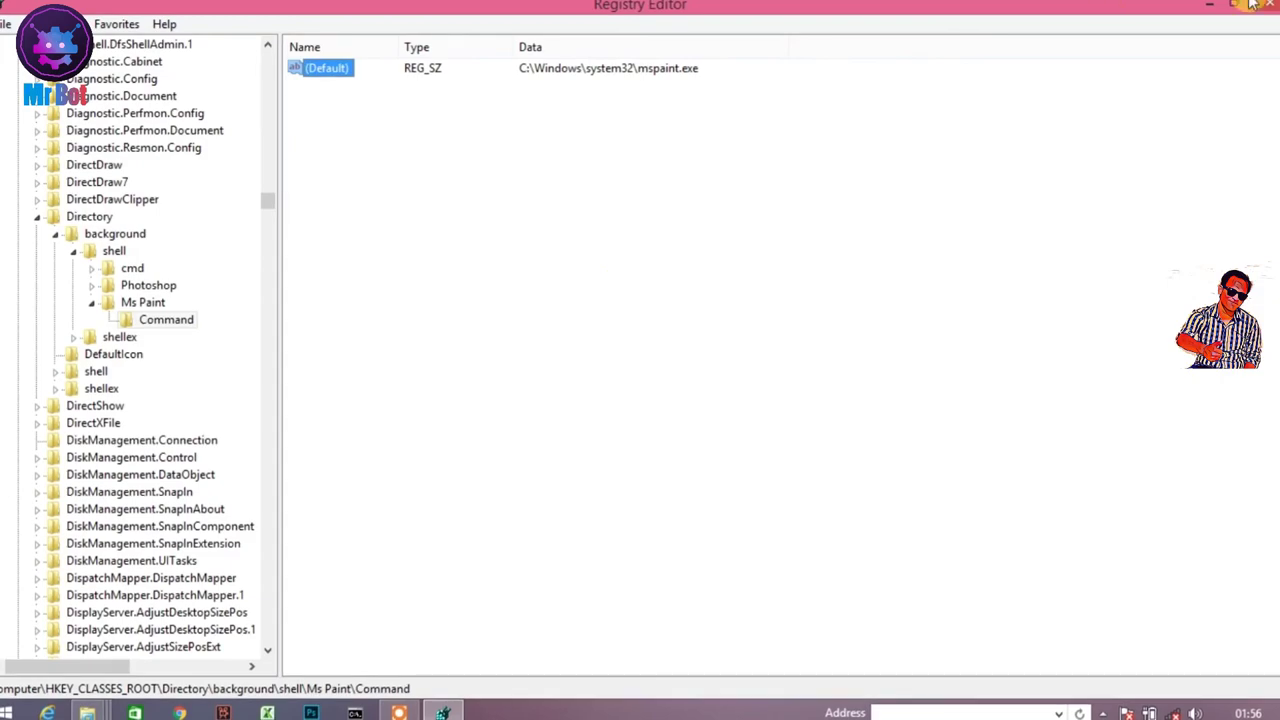
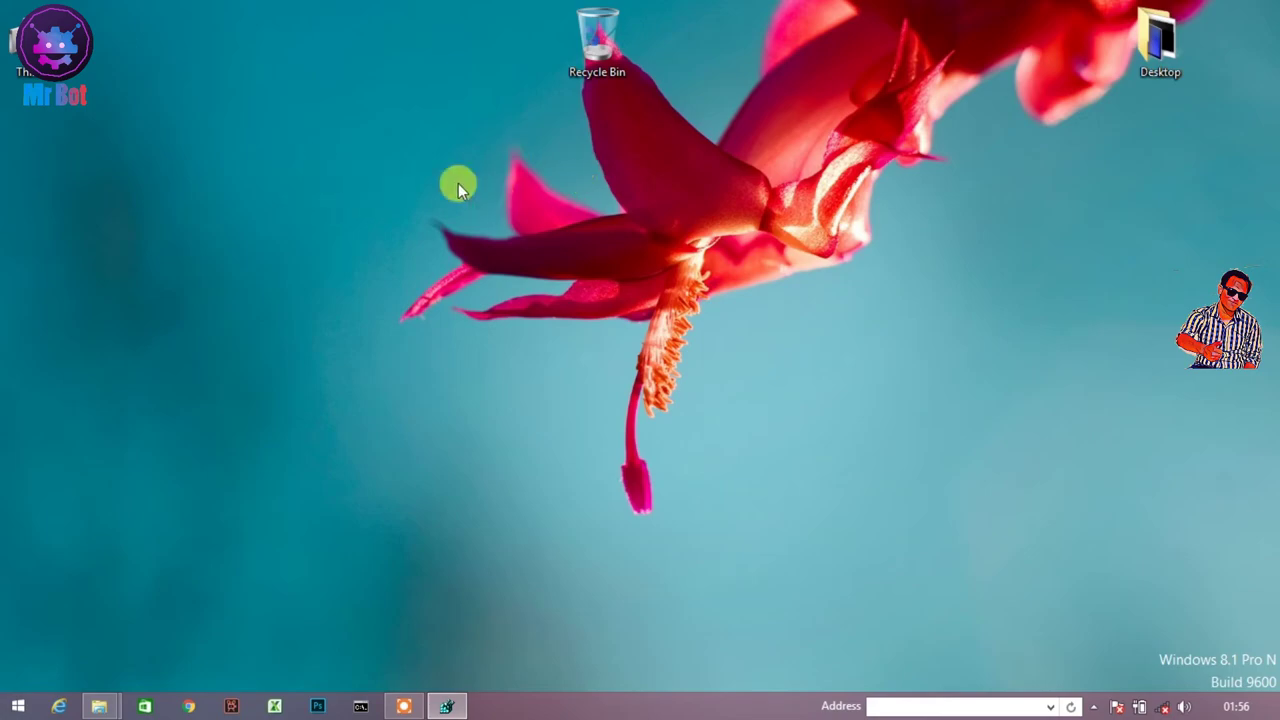
Test the MsPaint entry in the desktop's context menu by launching Paint and drawing three freehand strokes on the canvas
right_click(376, 140)
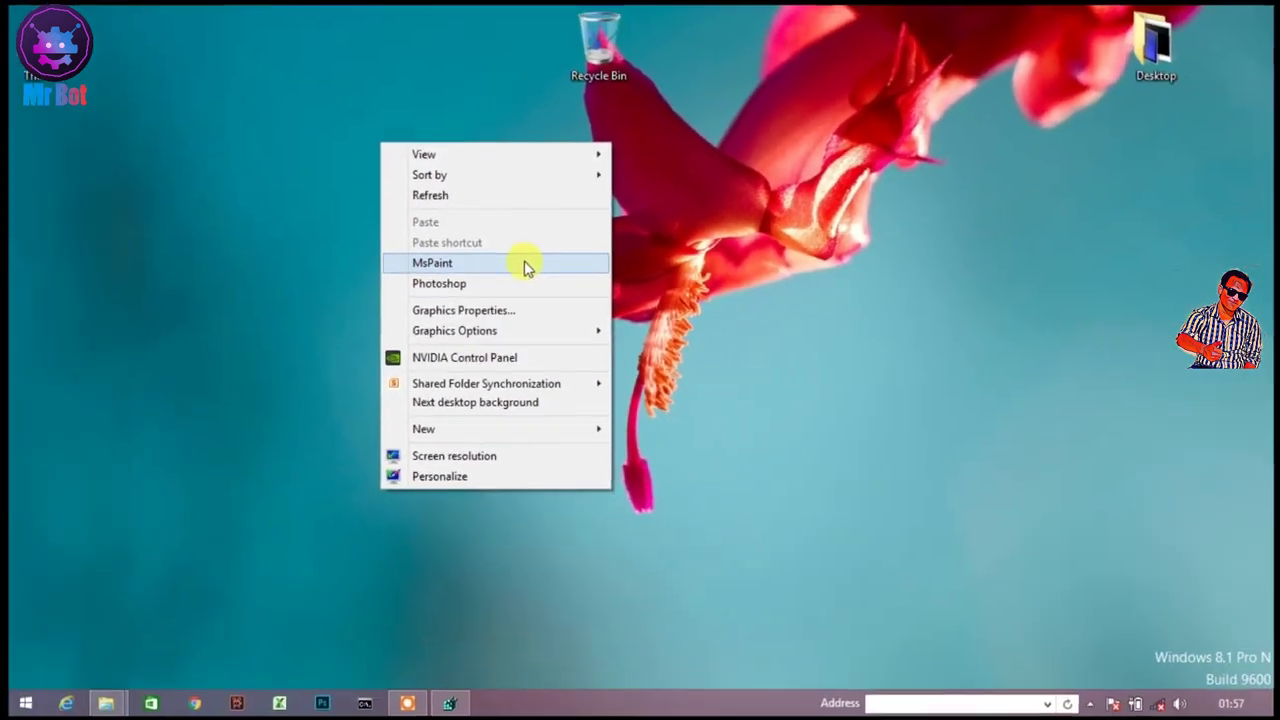
left_click(526, 263)
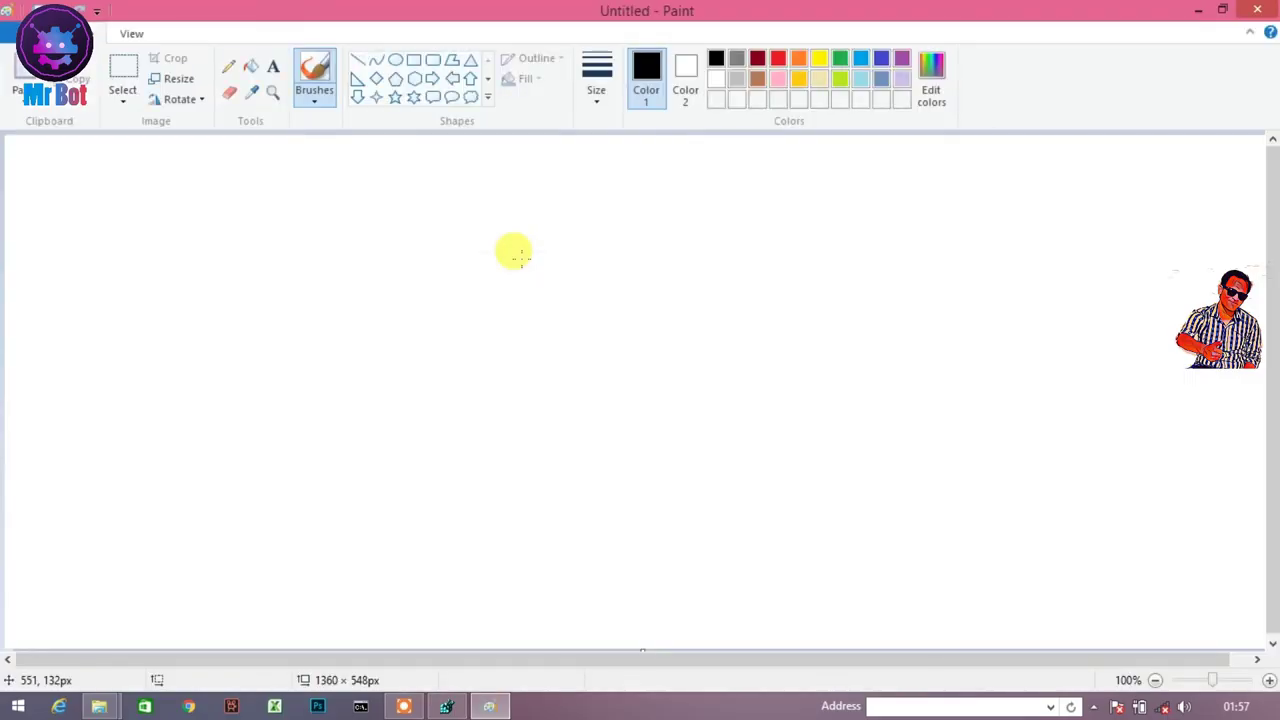
left_click_drag(513, 271, 872, 321)
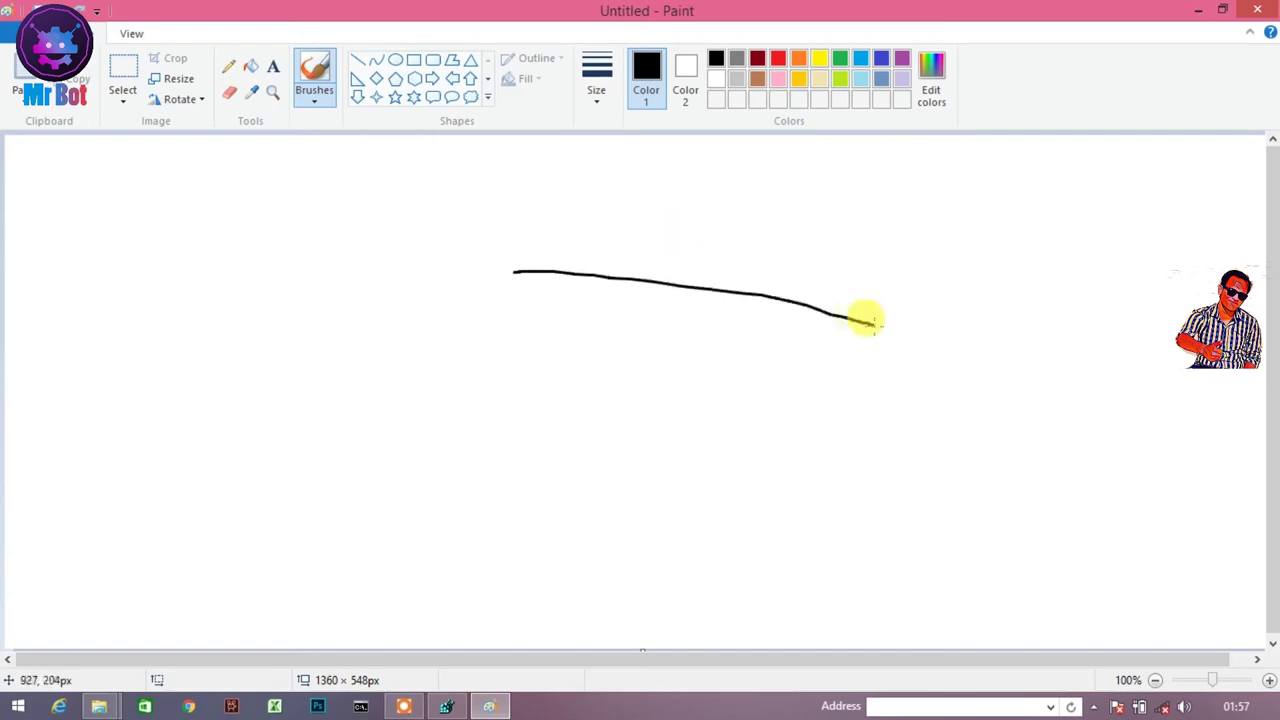
left_click_drag(463, 370, 919, 425)
left_click_drag(927, 312, 1052, 393)
Close Paint without saving the test drawing and refresh the desktop
left_click(1257, 10)
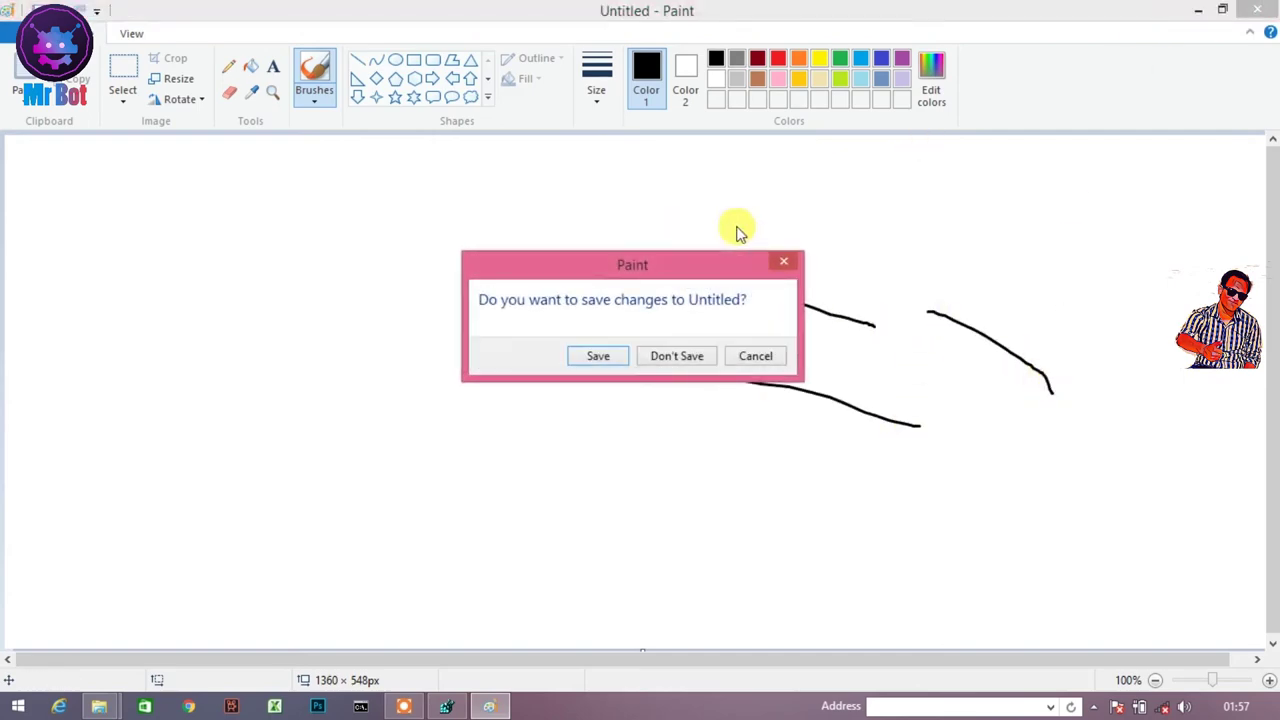
left_click(672, 356)
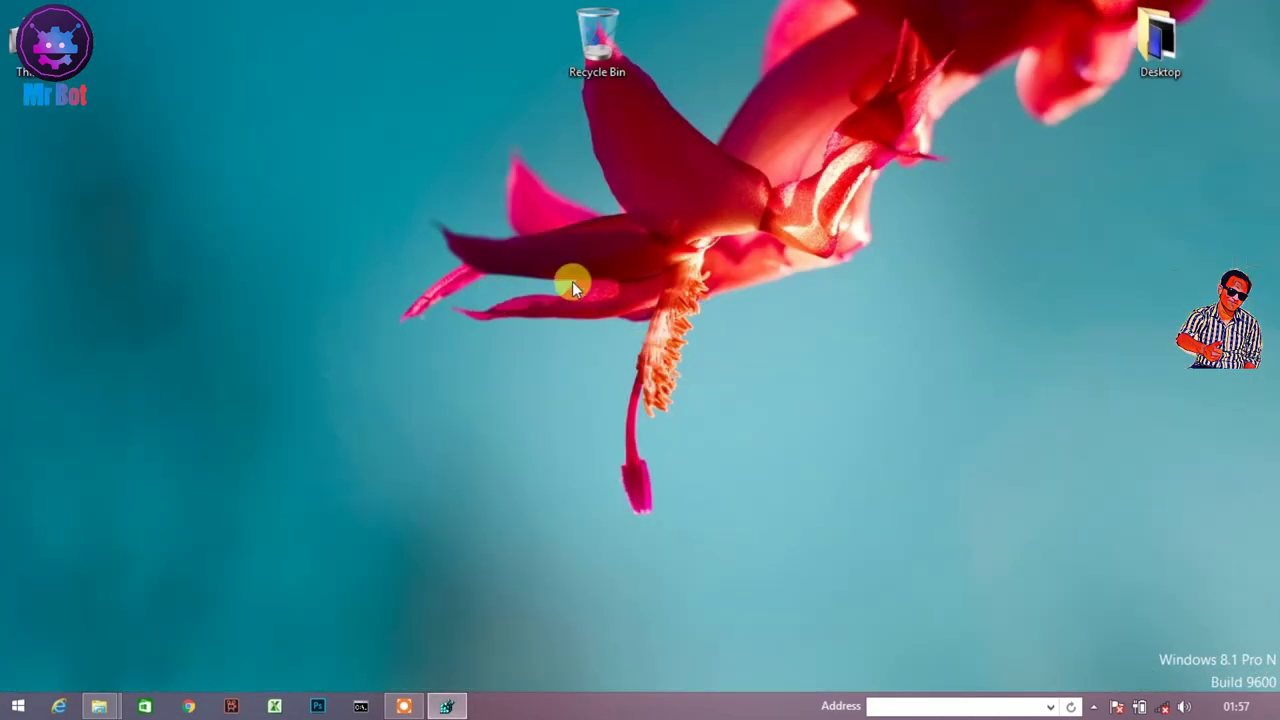
right_click(392, 183)
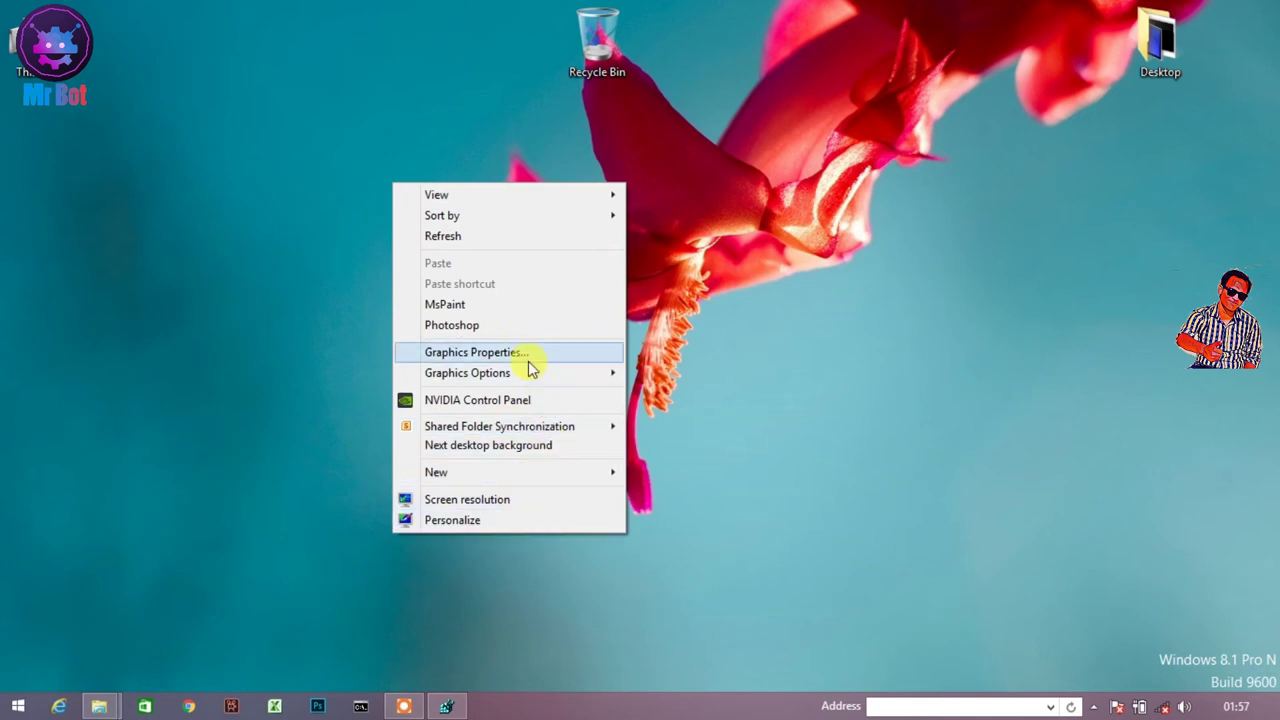
left_click(527, 238)
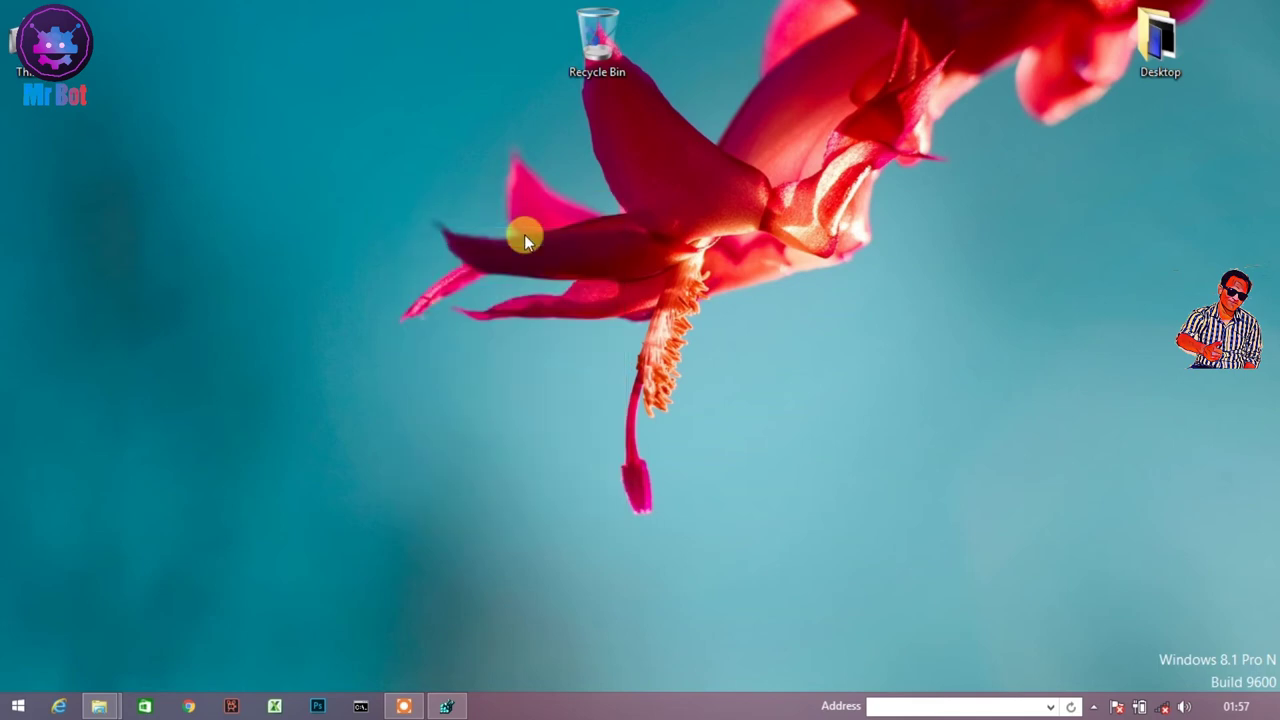
Return to the Registry Editor, collapse the Directory and HKEY_CLASSES_ROOT branches back to the Computer root, and close the editor
left_click(450, 706)
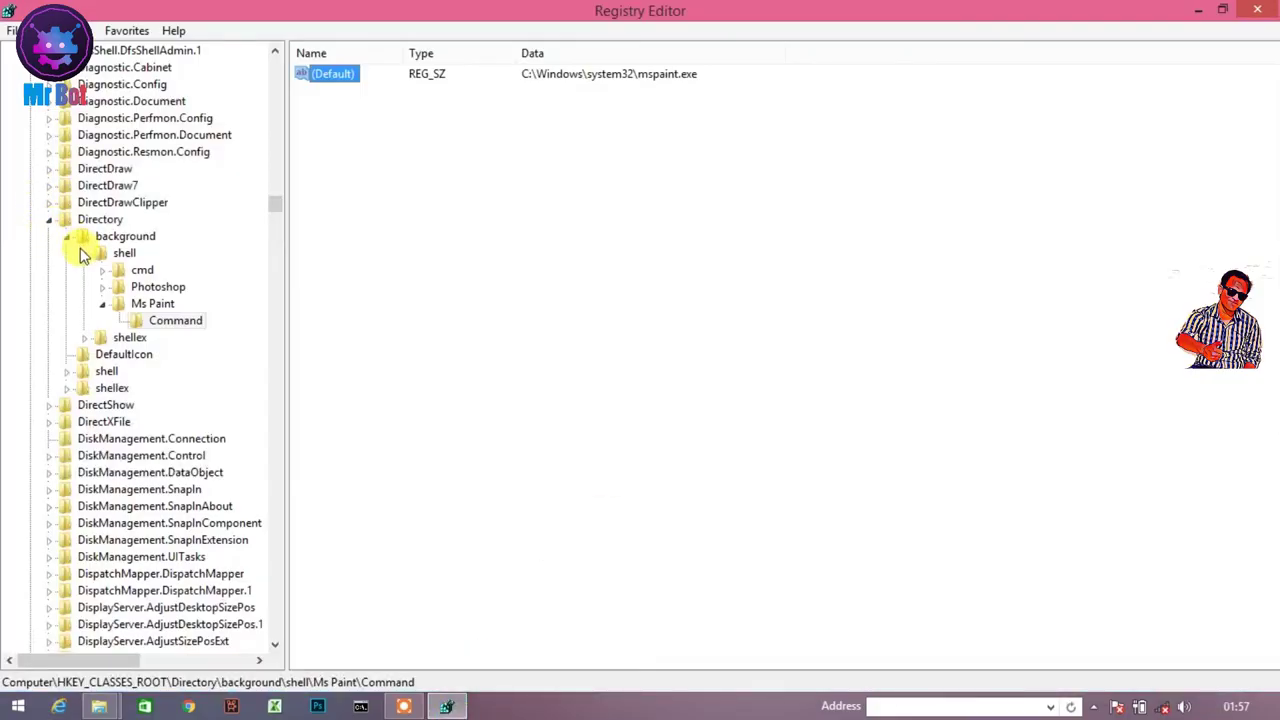
left_click(84, 252)
left_click(48, 219)
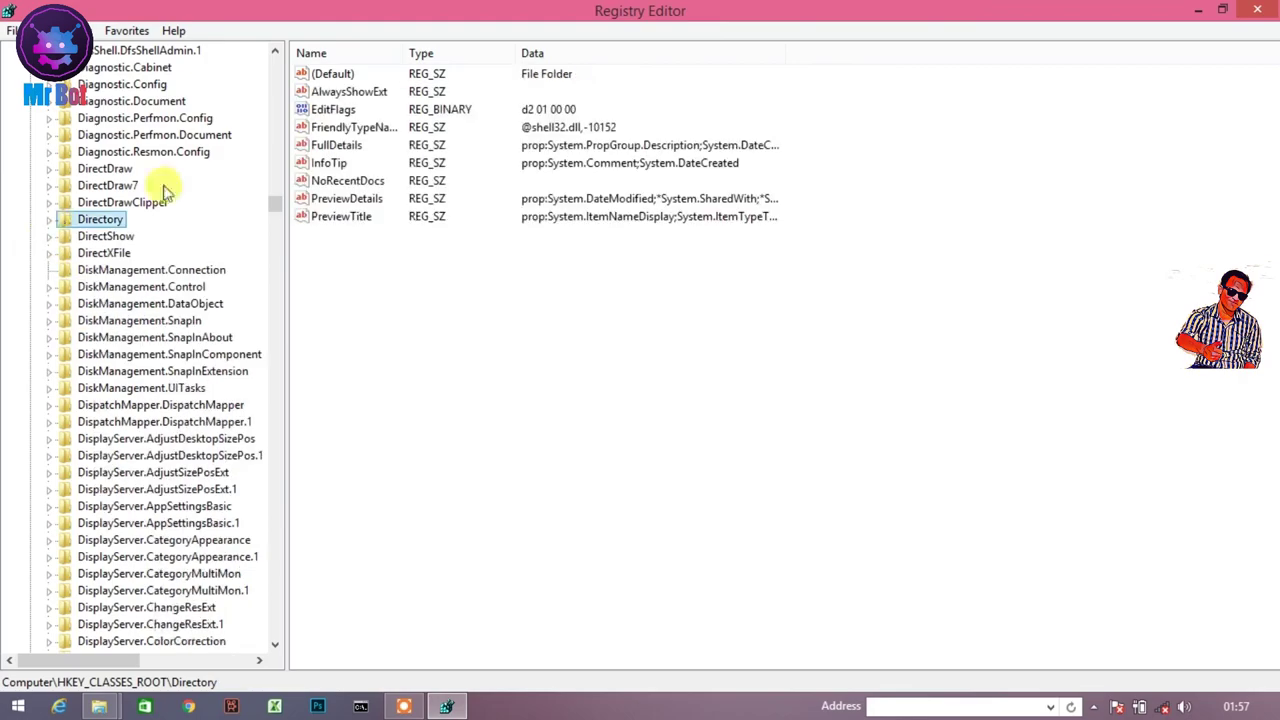
left_click_drag(273, 207, 277, 69)
left_click(31, 67)
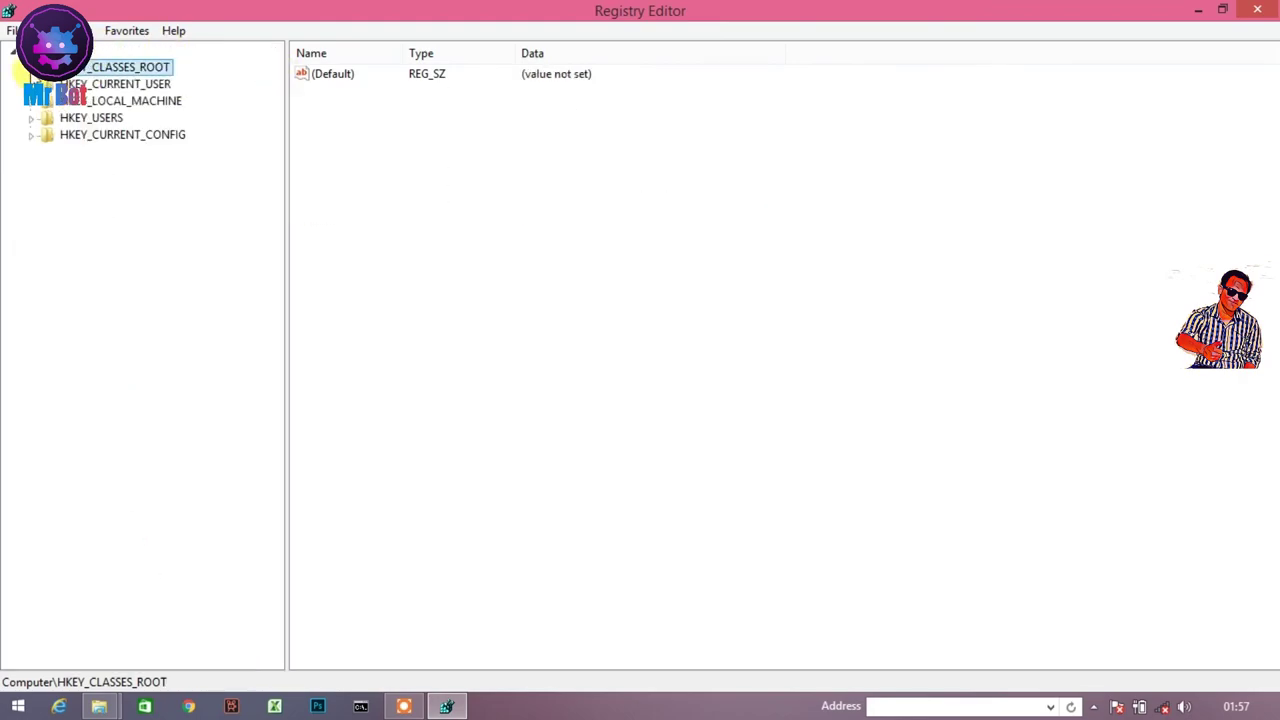
left_click(55, 50)
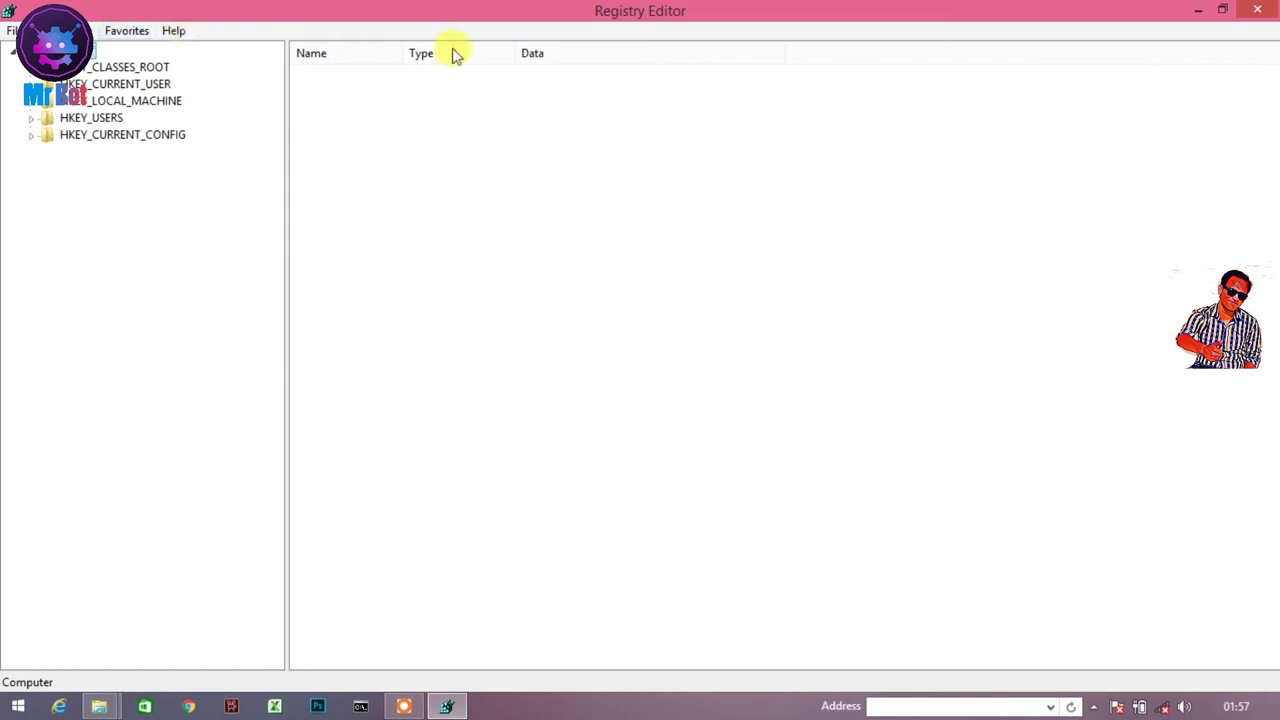
left_click(1250, 10)
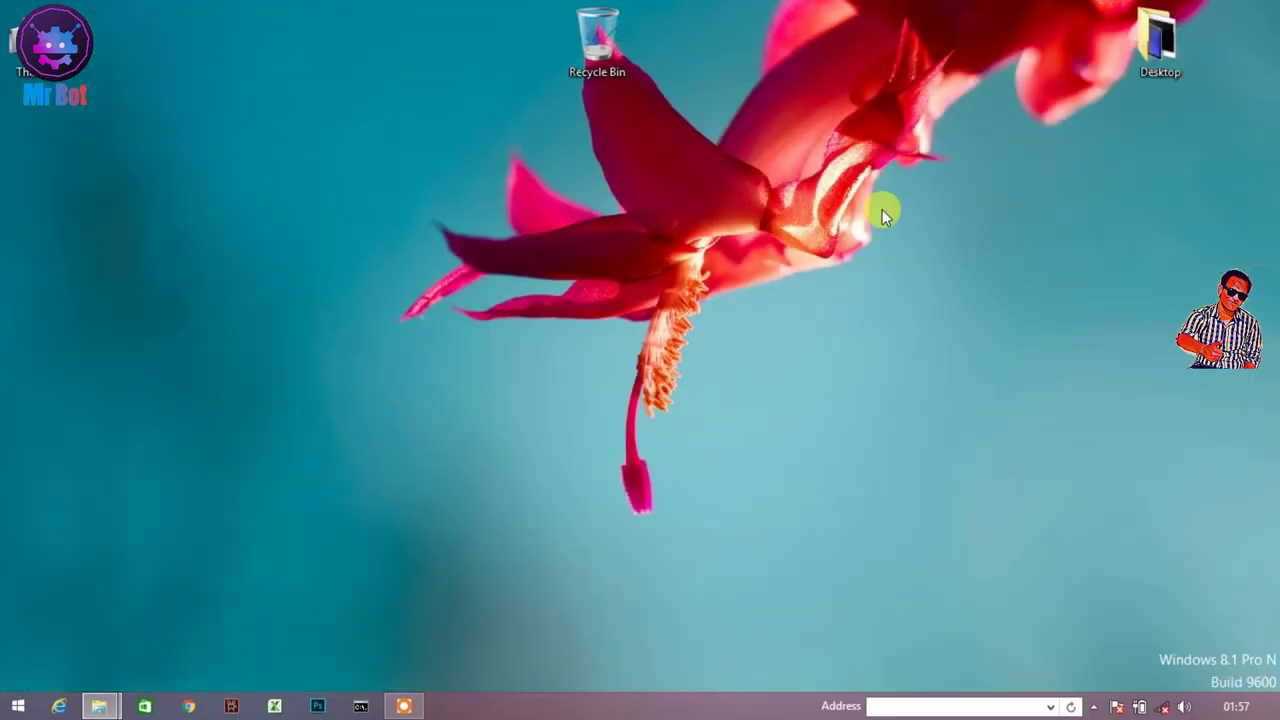